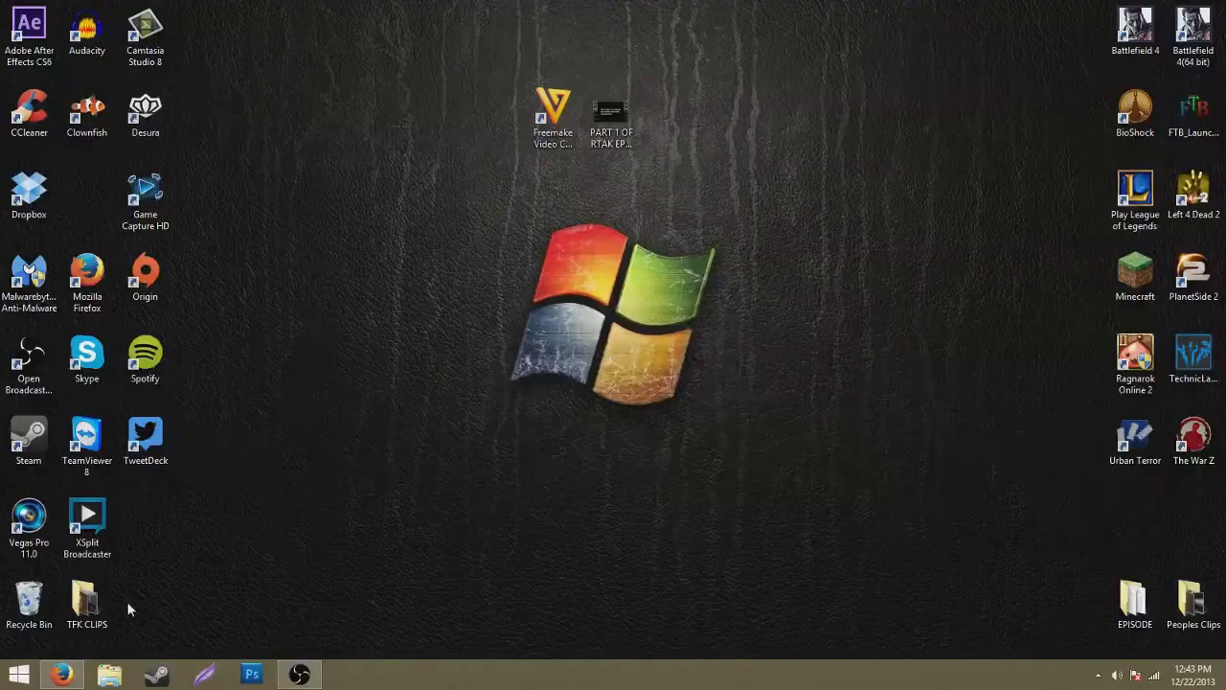
Review the freemake.com Free Video Converter page, close the Open Broadcaster tab, and minimize Firefox.
left_click(62, 674)
left_click(173, 10)
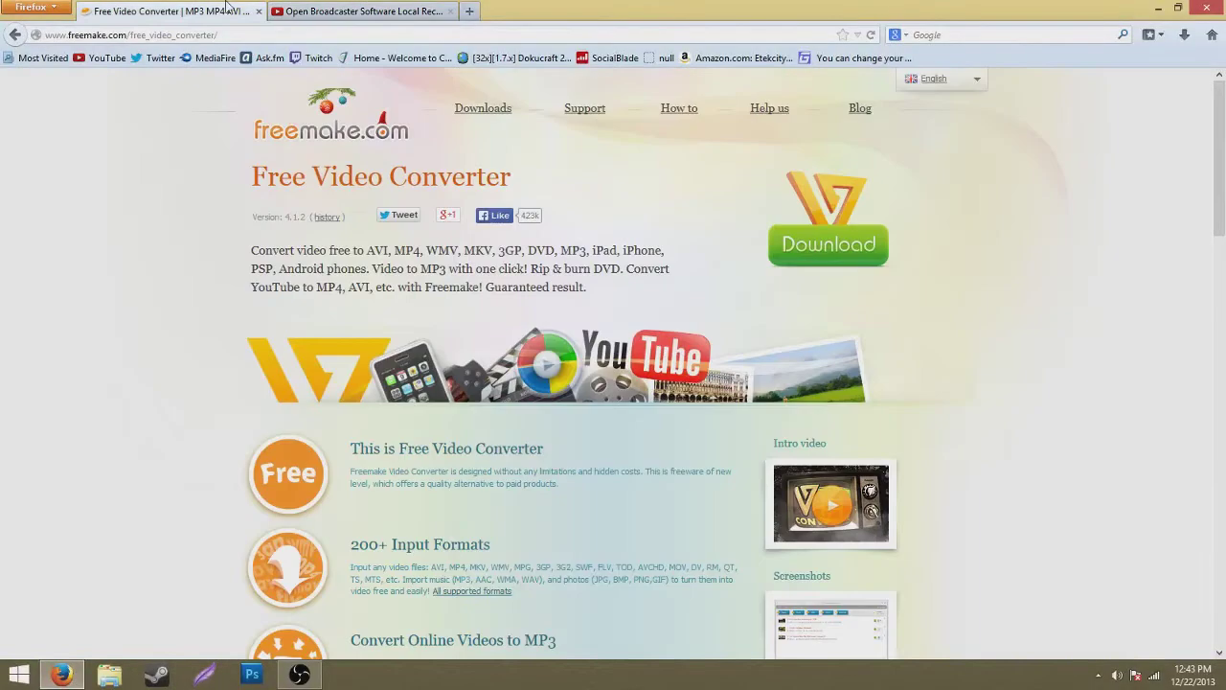
left_click(451, 10)
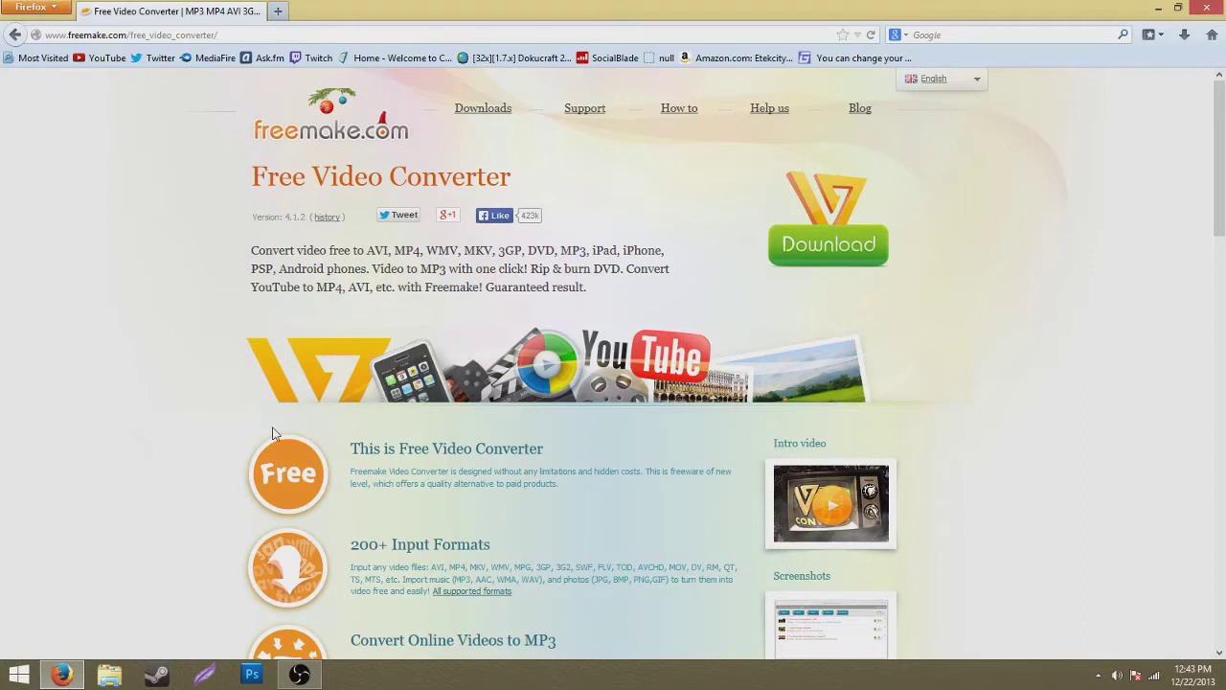
scroll(194, 471, "down", 5)
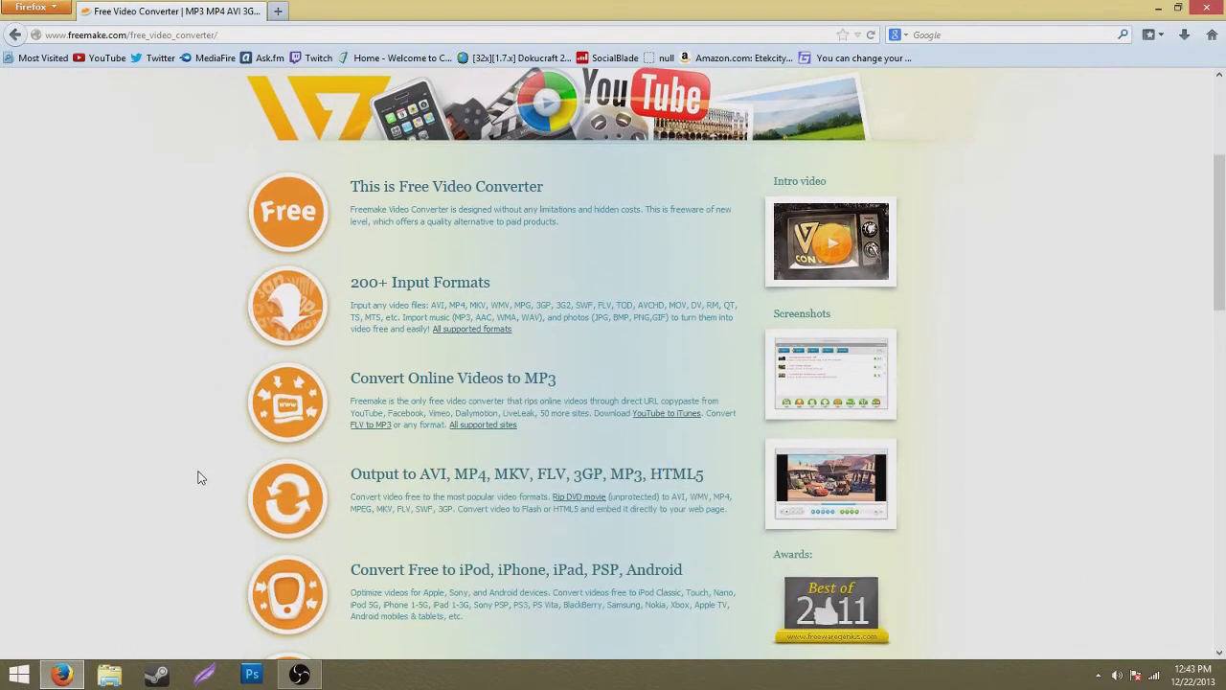
scroll(198, 476, "up", 1)
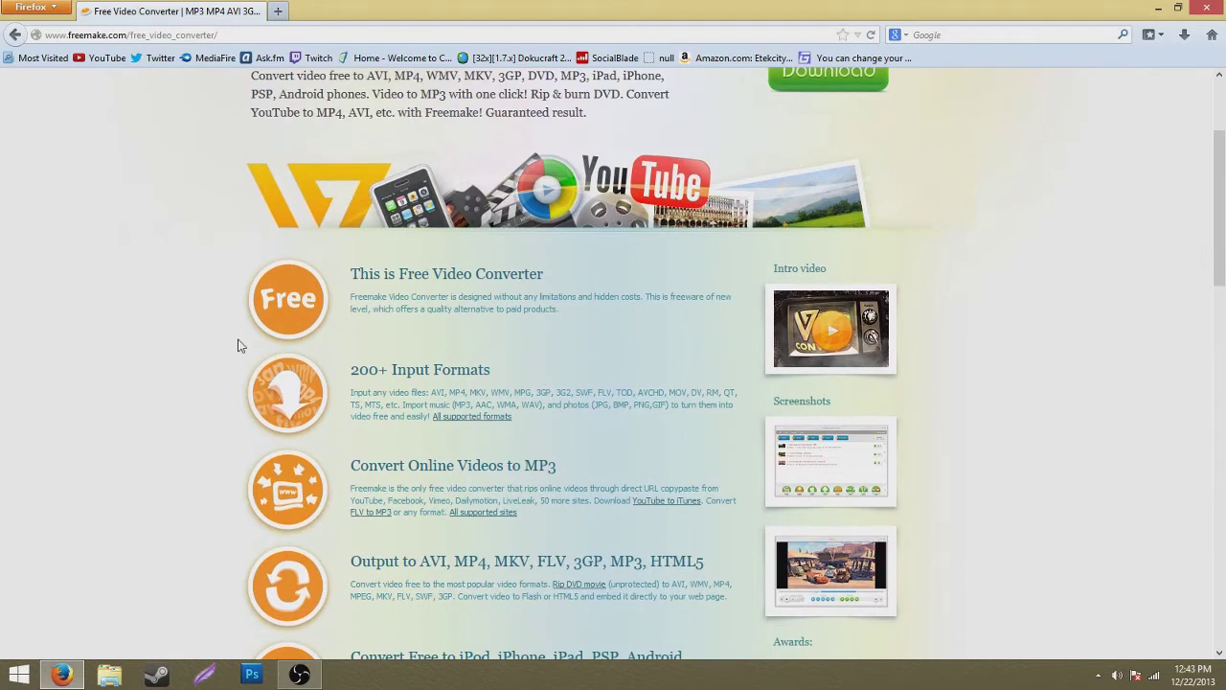
scroll(240, 345, "up", 3)
left_click(1156, 8)
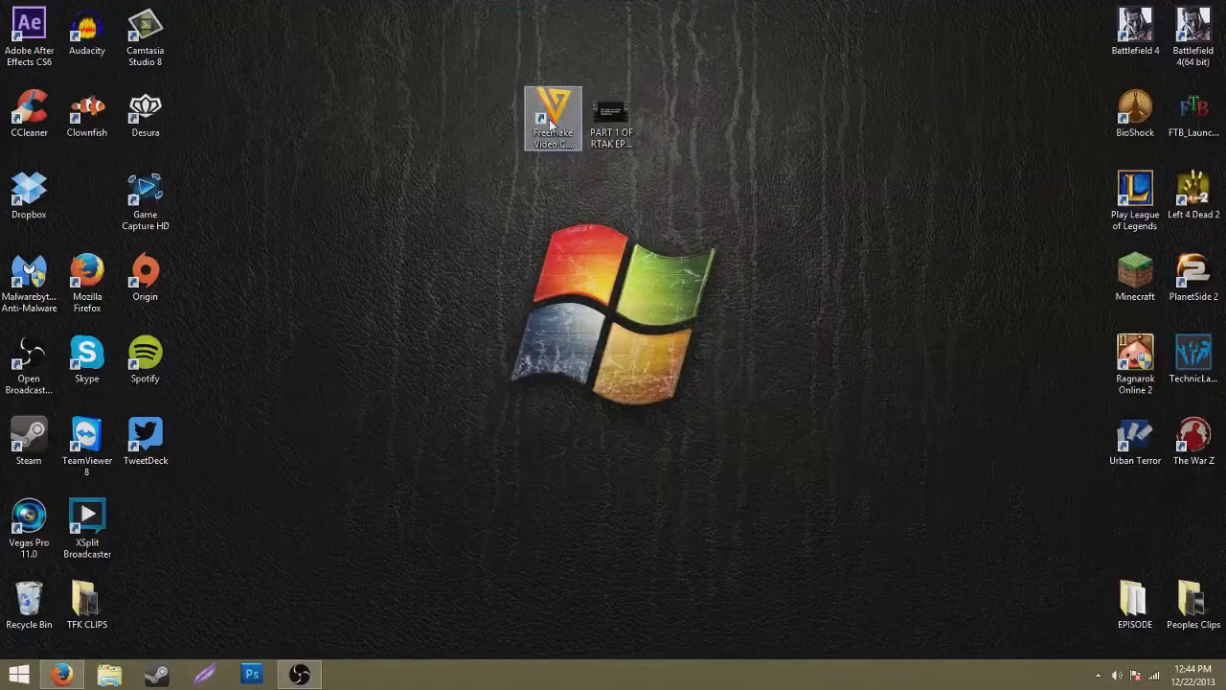
mouse_move(609, 123)
left_mouse_down()
mouse_move(657, 137)
mouse_move(613, 128)
left_mouse_up()
mouse_move(621, 116)
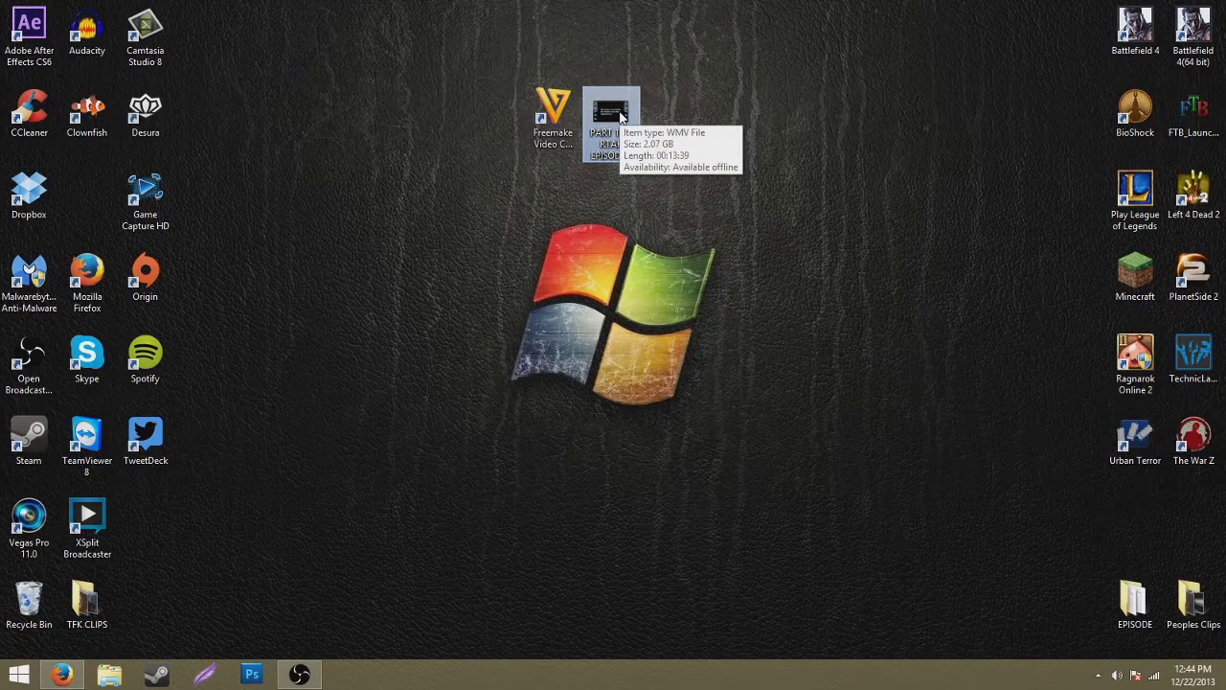
mouse_move(564, 128)
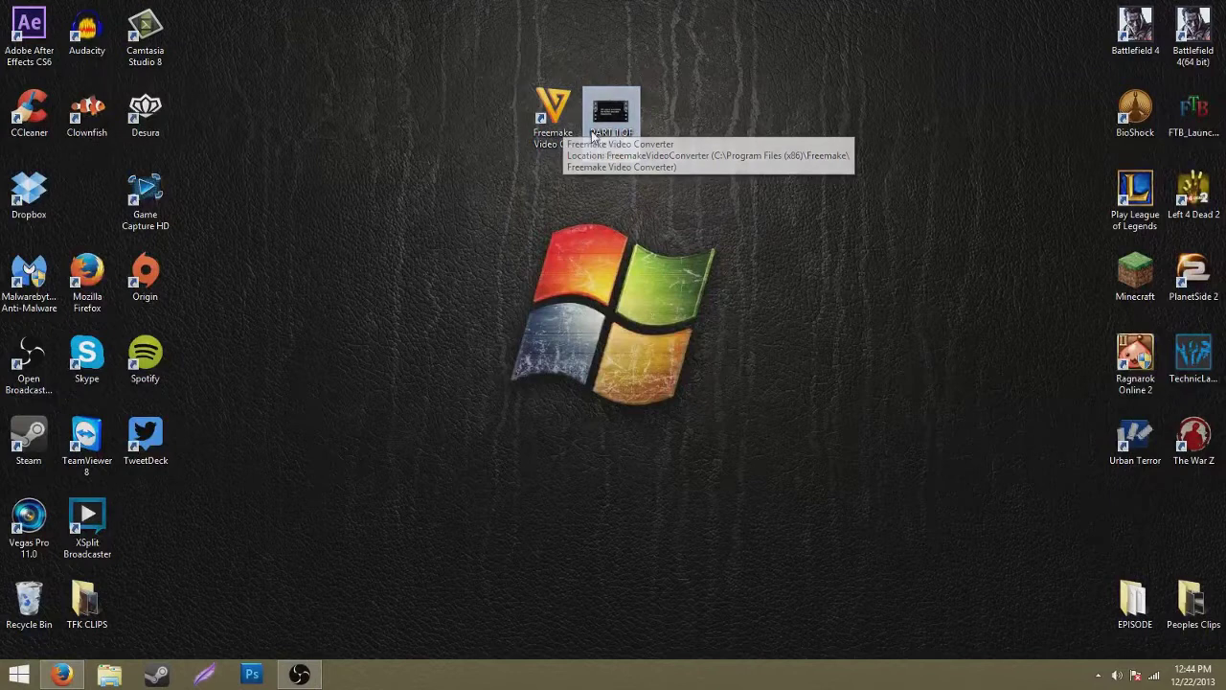
right_click(623, 141)
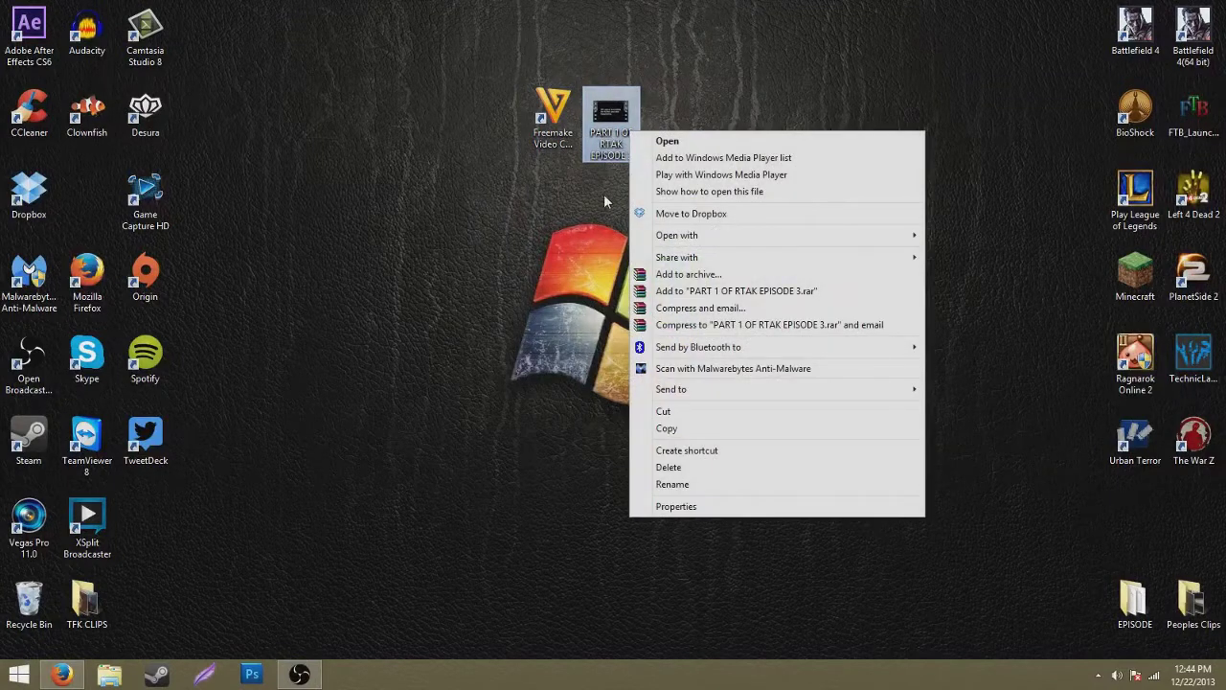
left_click(686, 505)
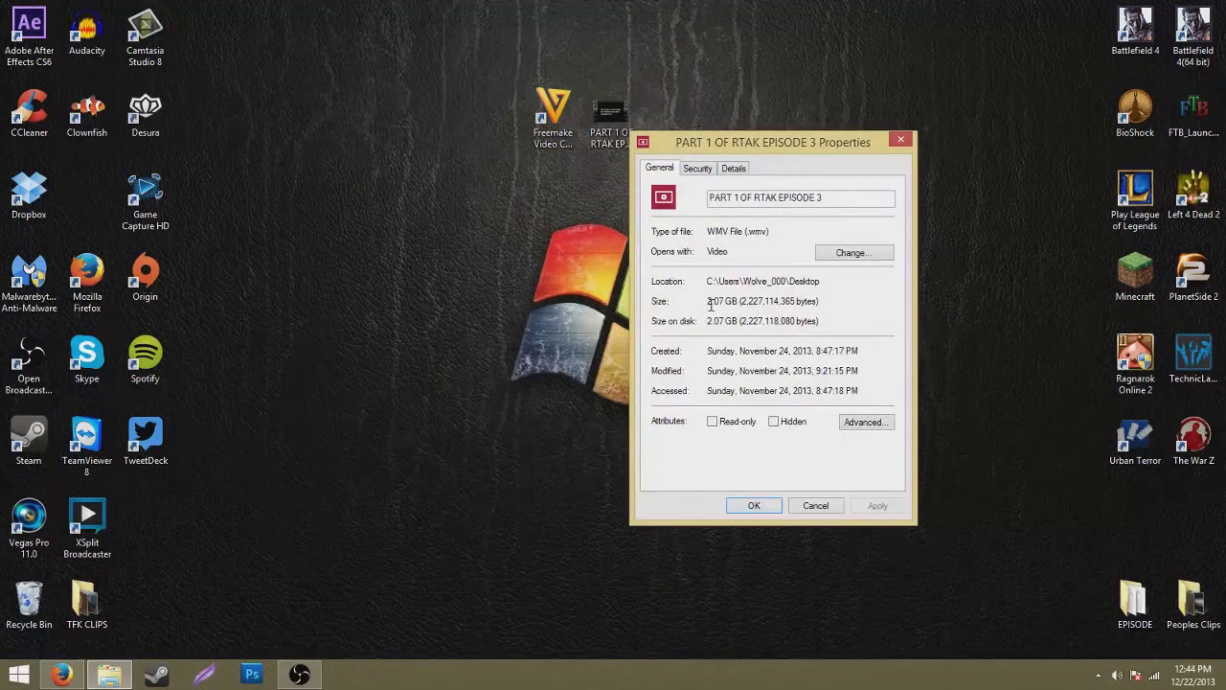
mouse_move(709, 303)
left_mouse_down()
mouse_move(738, 304)
mouse_move(704, 314)
left_mouse_up()
left_click(799, 506)
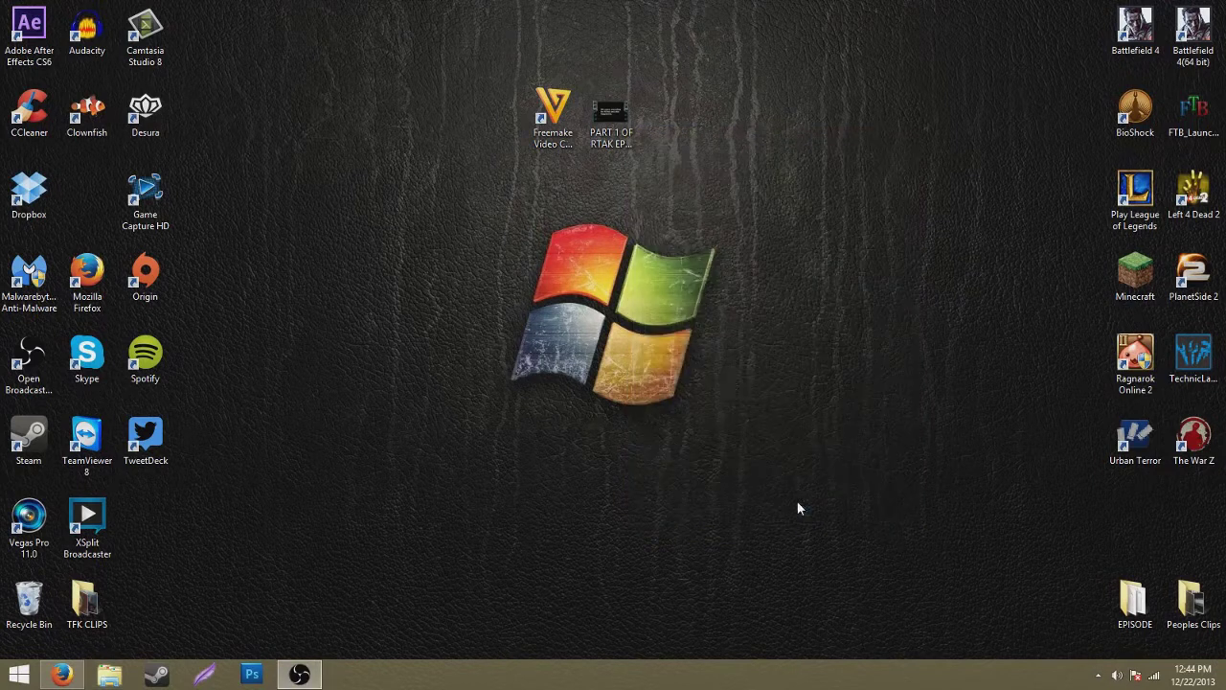
Launch Freemake and add the PART 1 OF RTAK EPISODE 3 WMV video with +Video.
double_click(572, 151)
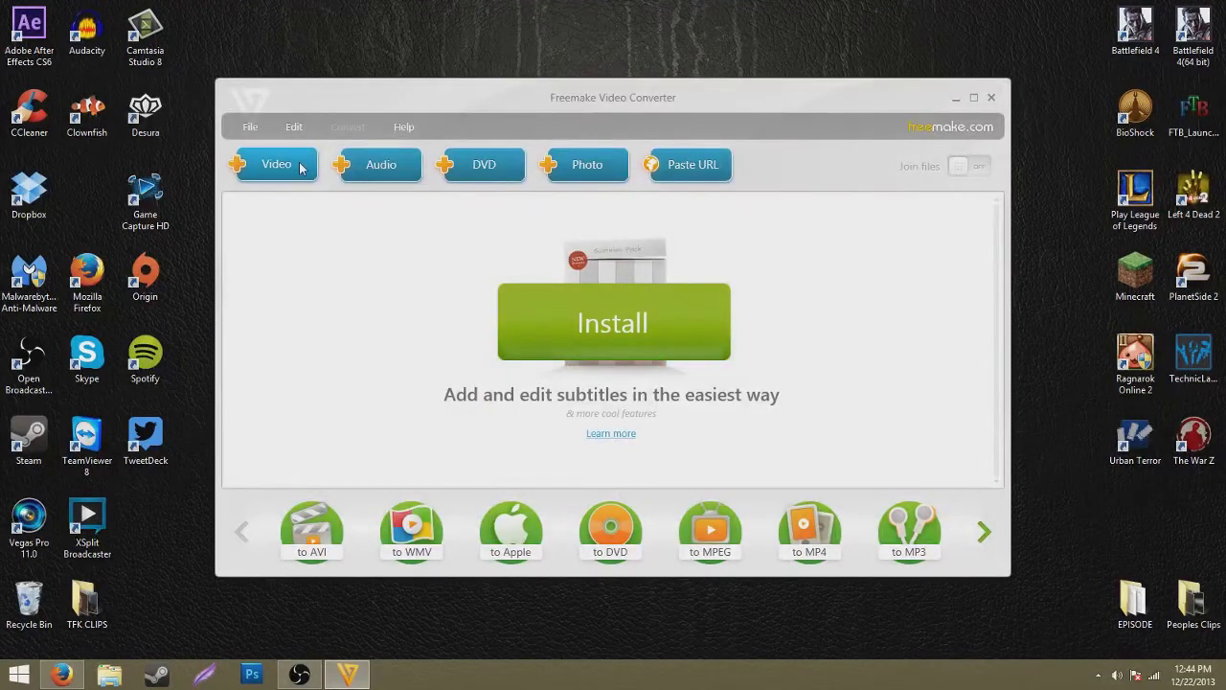
left_click(300, 167)
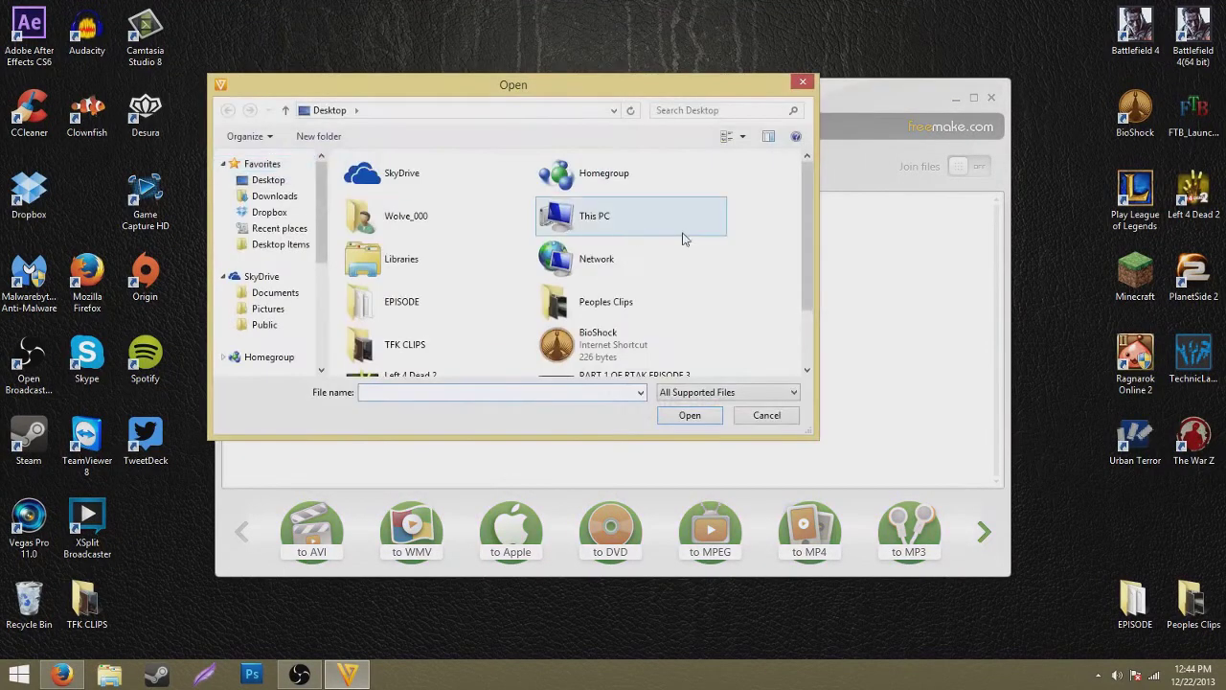
scroll(810, 210, "down", 2)
left_click(632, 314)
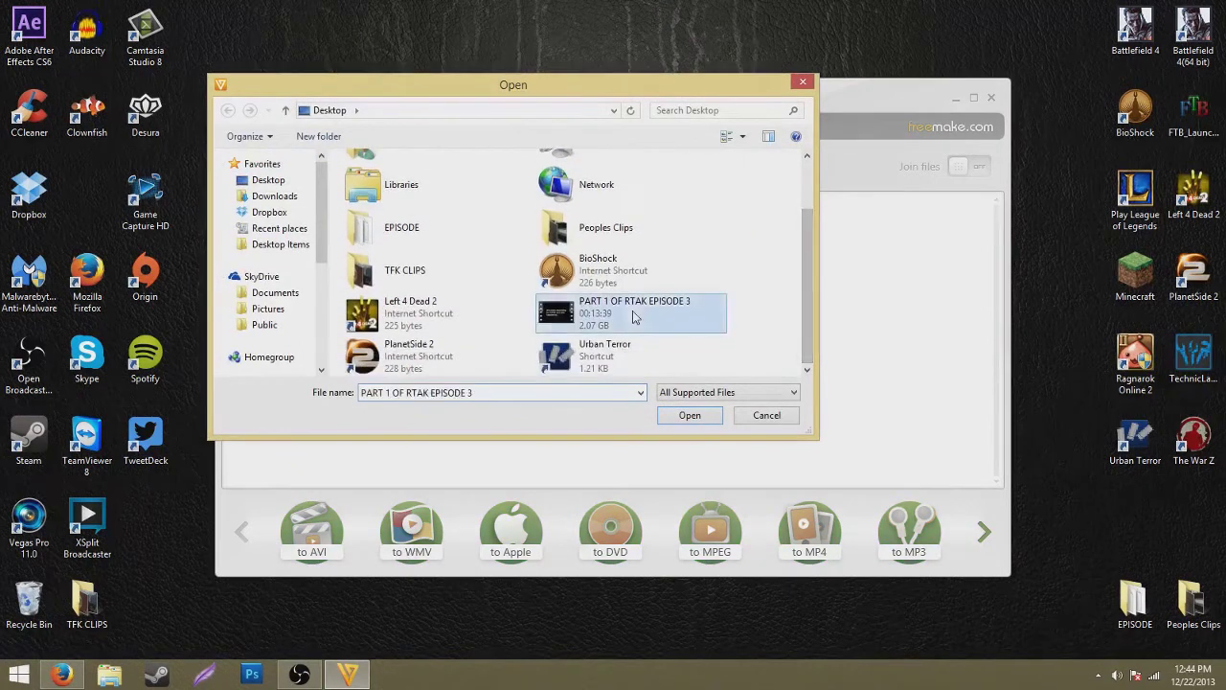
left_click(708, 416)
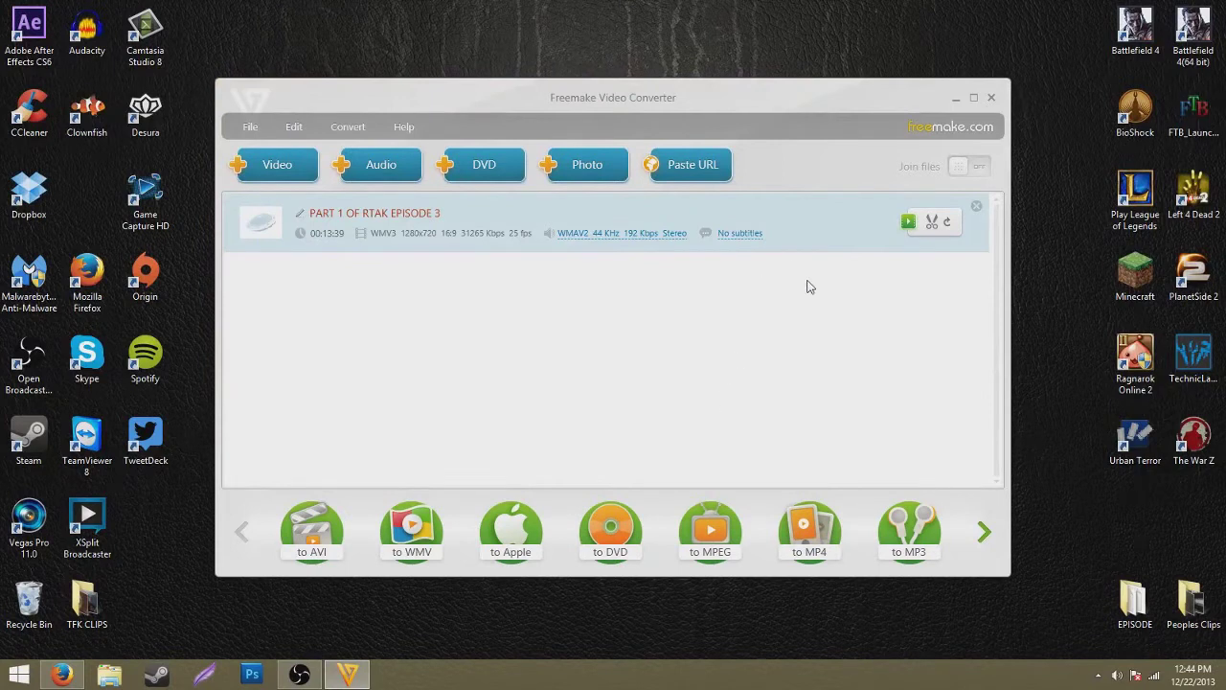
Convert the video to MP4 with the Same as source preset, saving to the Desktop.
left_click(819, 543)
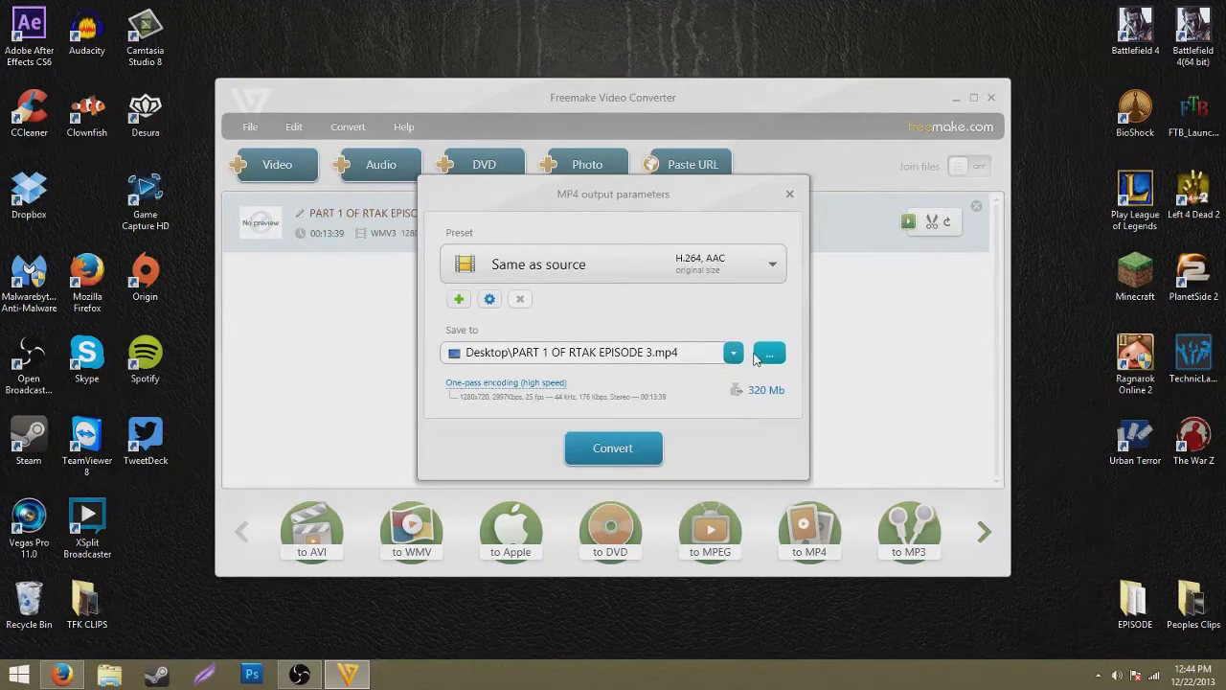
left_click(735, 352)
left_click(736, 353)
left_click(649, 447)
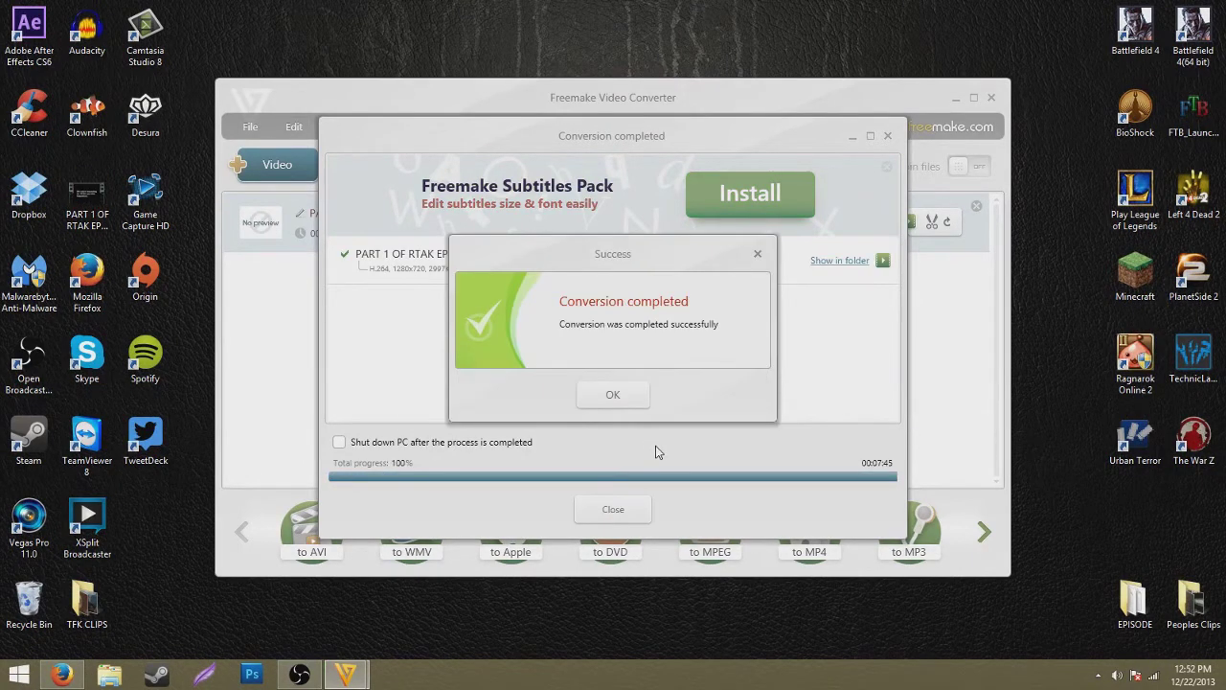
left_click(613, 396)
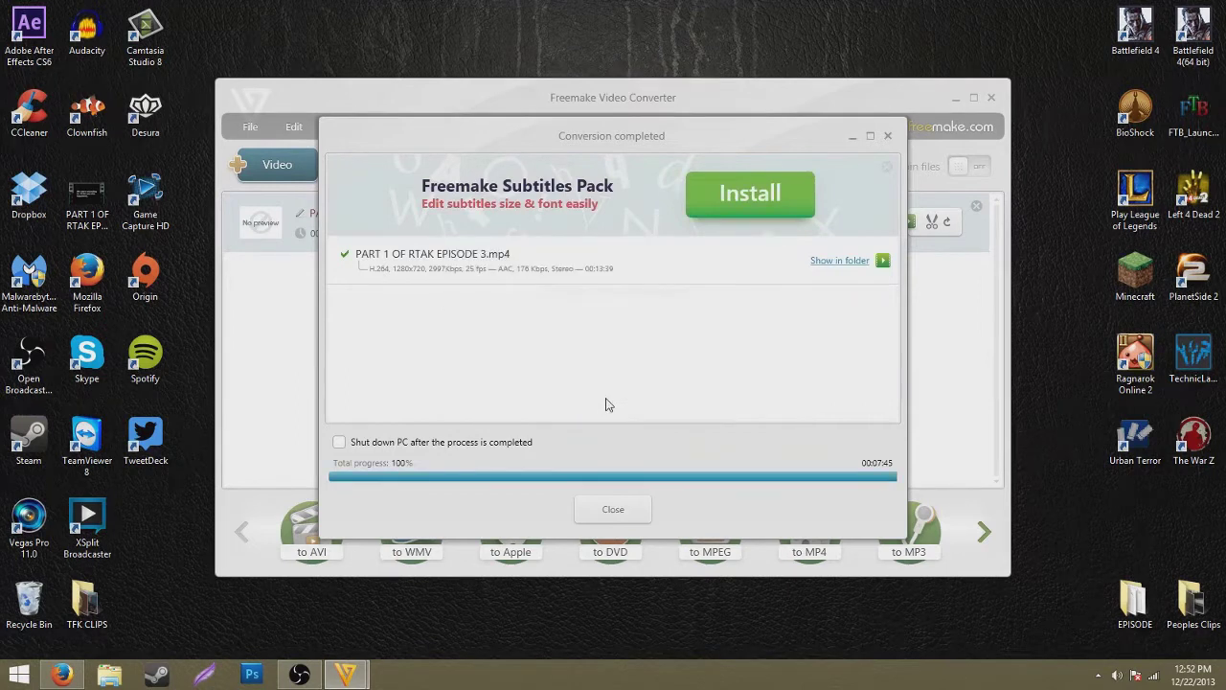
left_click(888, 136)
Check the original WMV file's properties on the desktop, showing 2.07 GB.
left_click(956, 99)
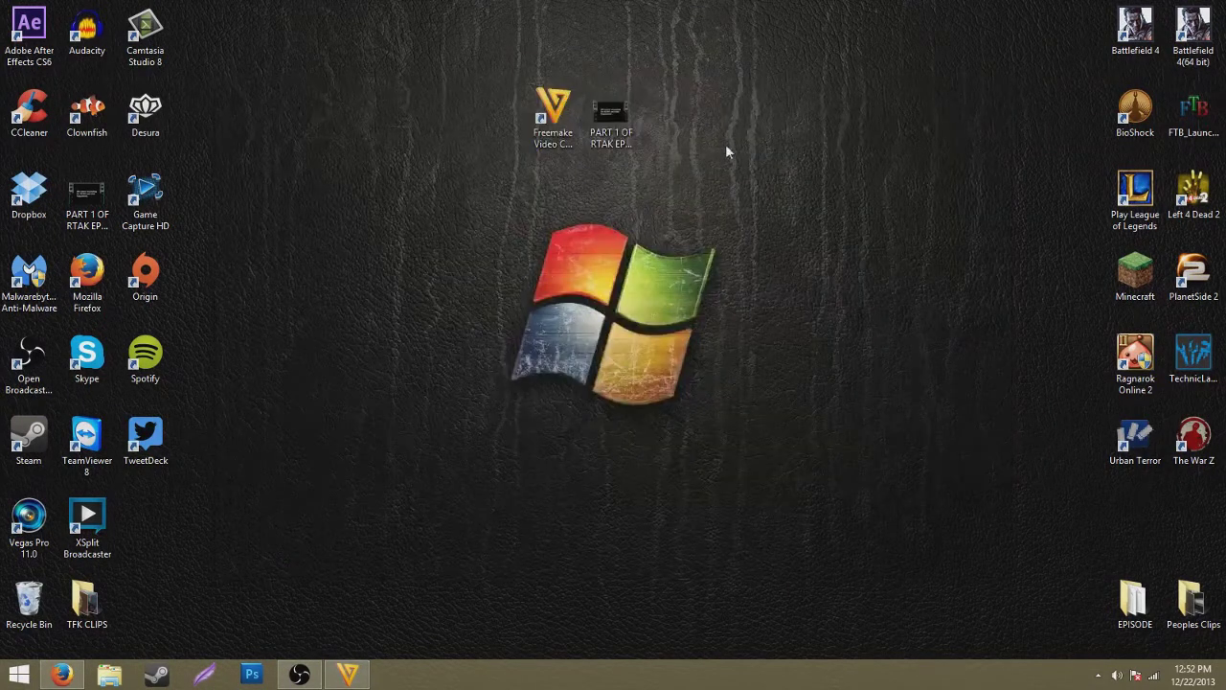
right_click(623, 142)
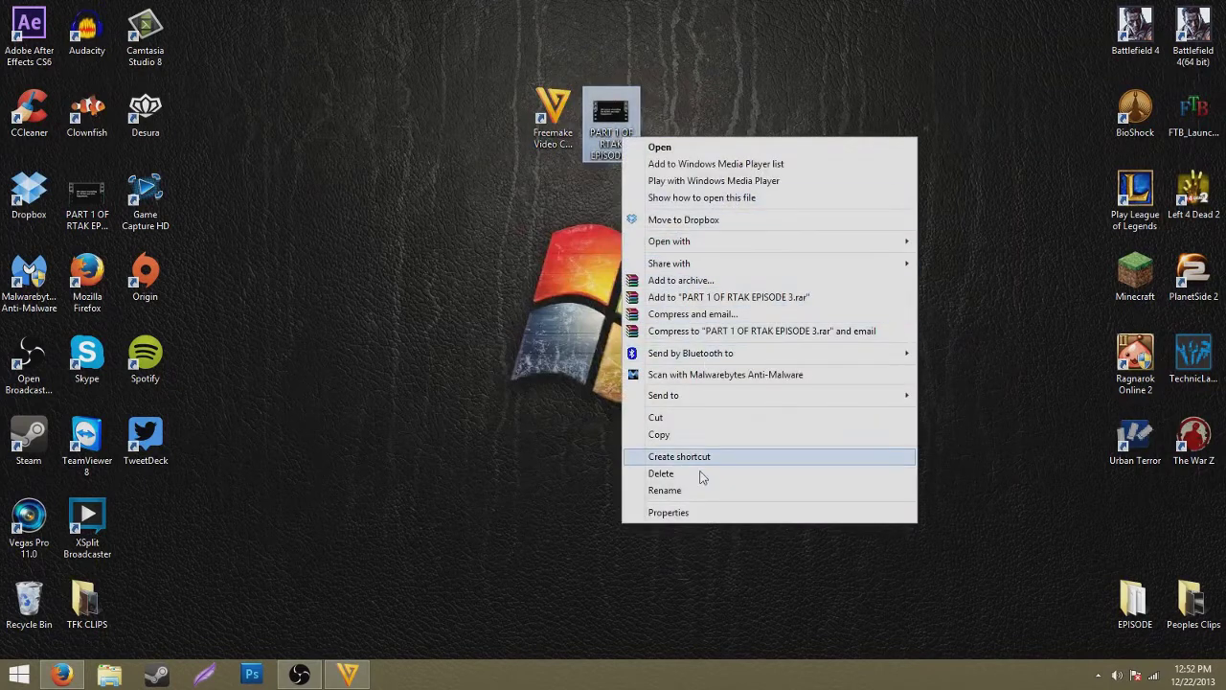
left_click(678, 513)
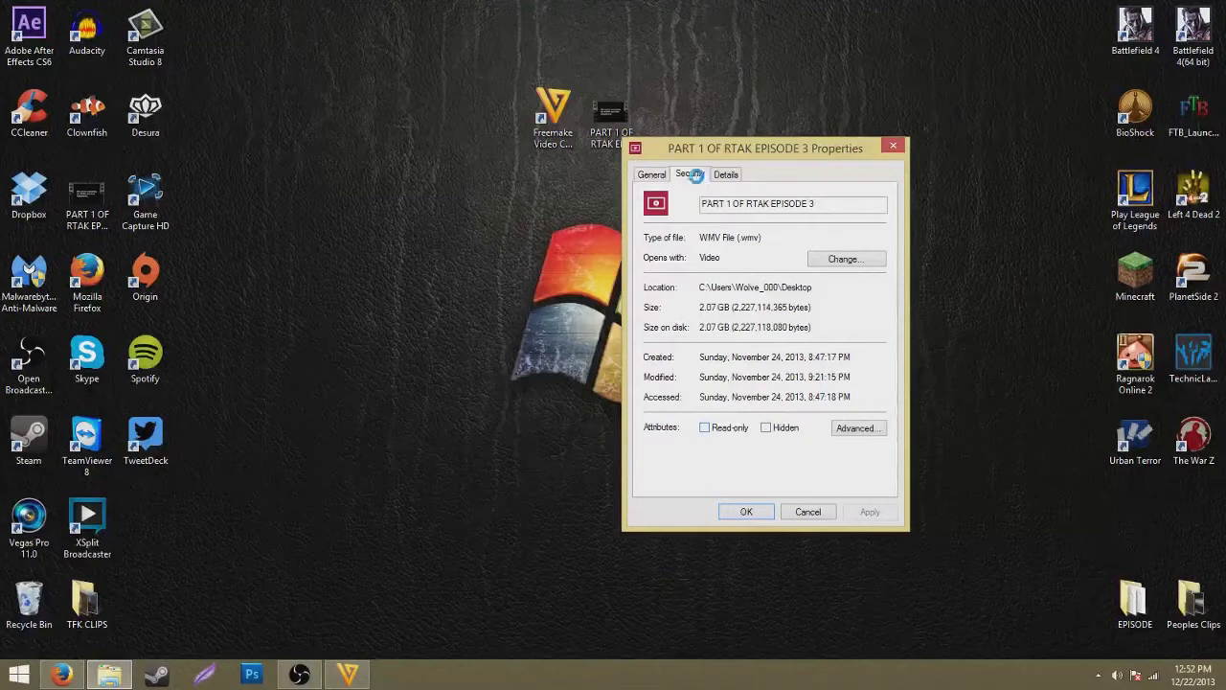
left_click(724, 176)
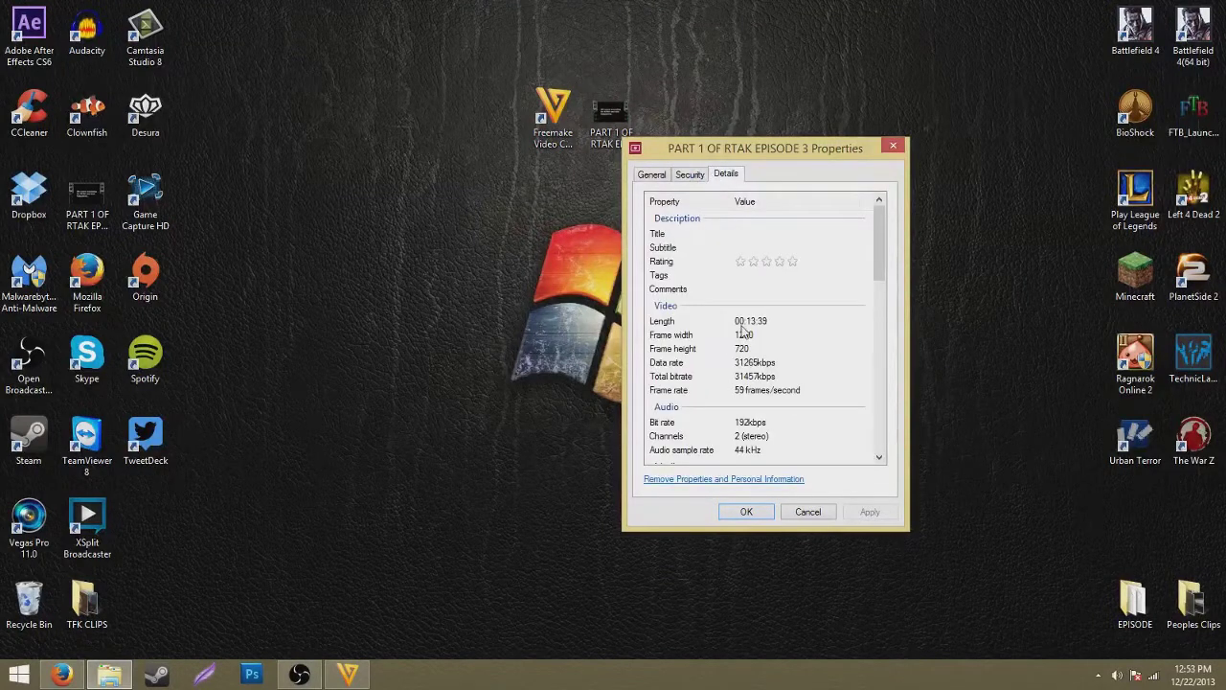
left_click(885, 146)
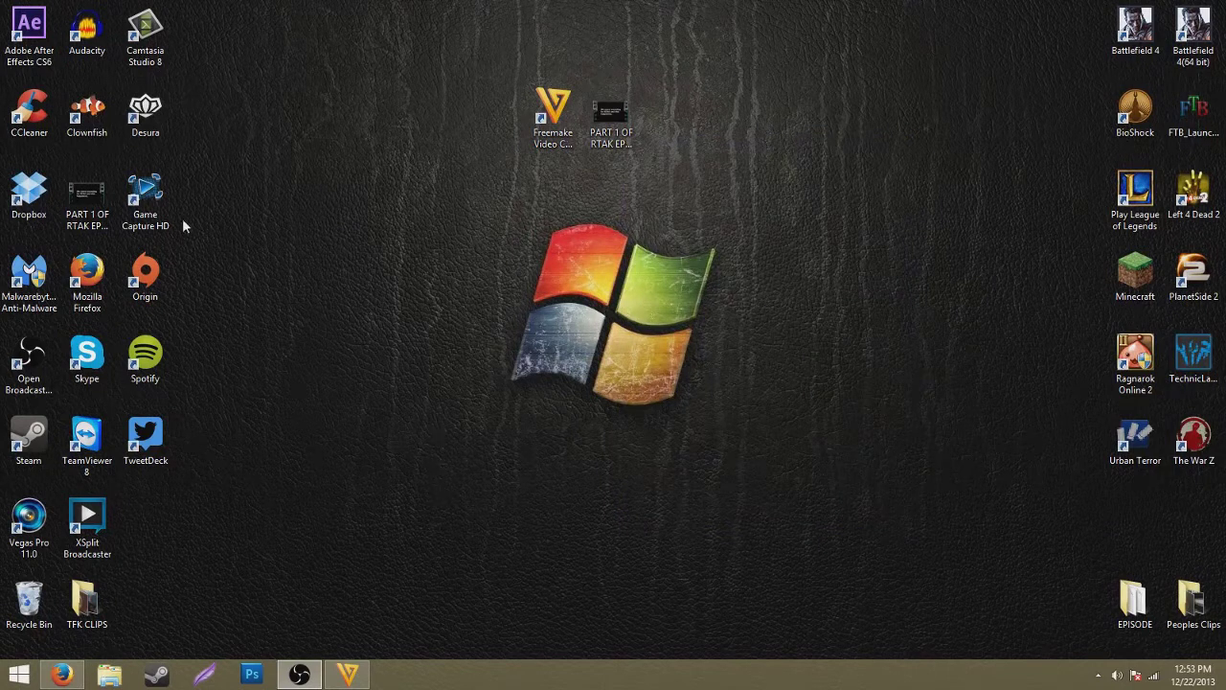
Place the MP4 beside the WMV and compare their sizes: 2.07 GB versus 303 MB.
left_click_drag(96, 196, 500, 115)
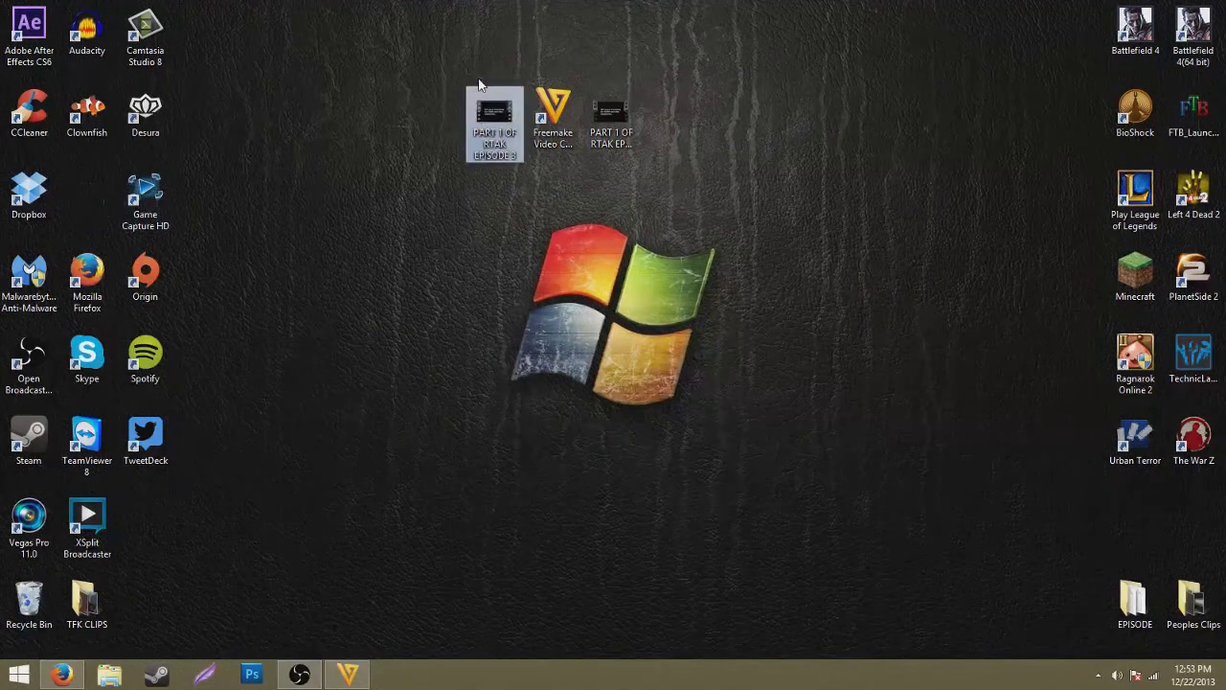
right_click(484, 113)
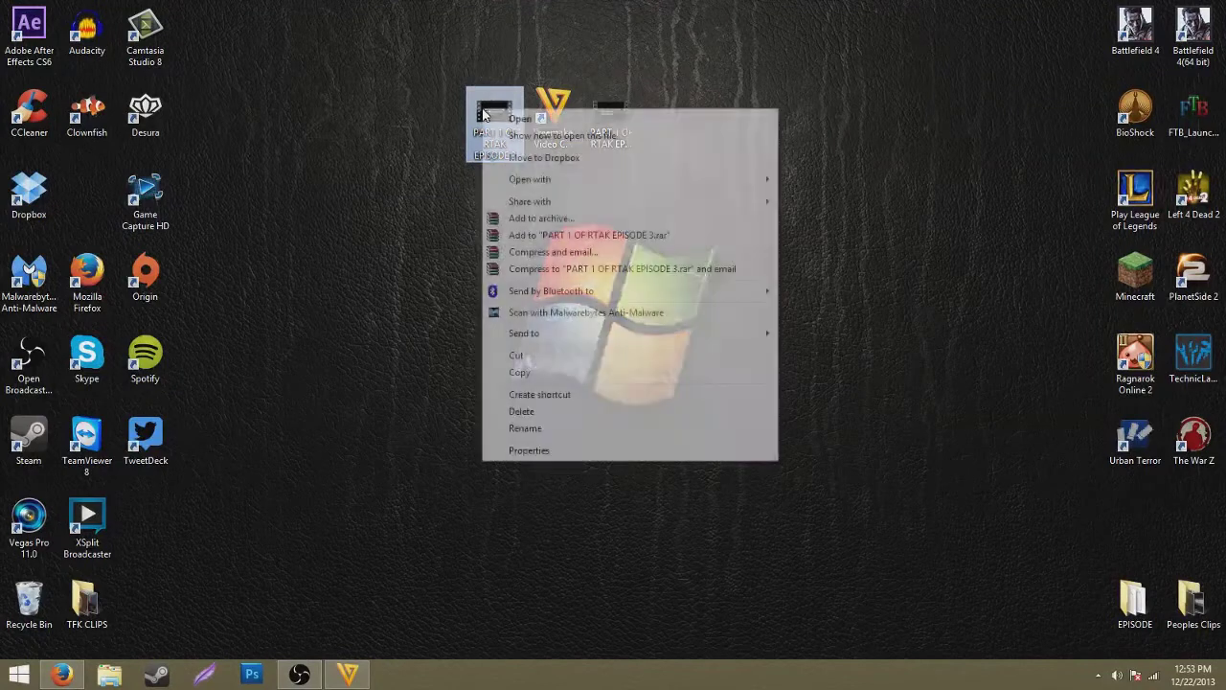
left_click(444, 217)
right_click(635, 109)
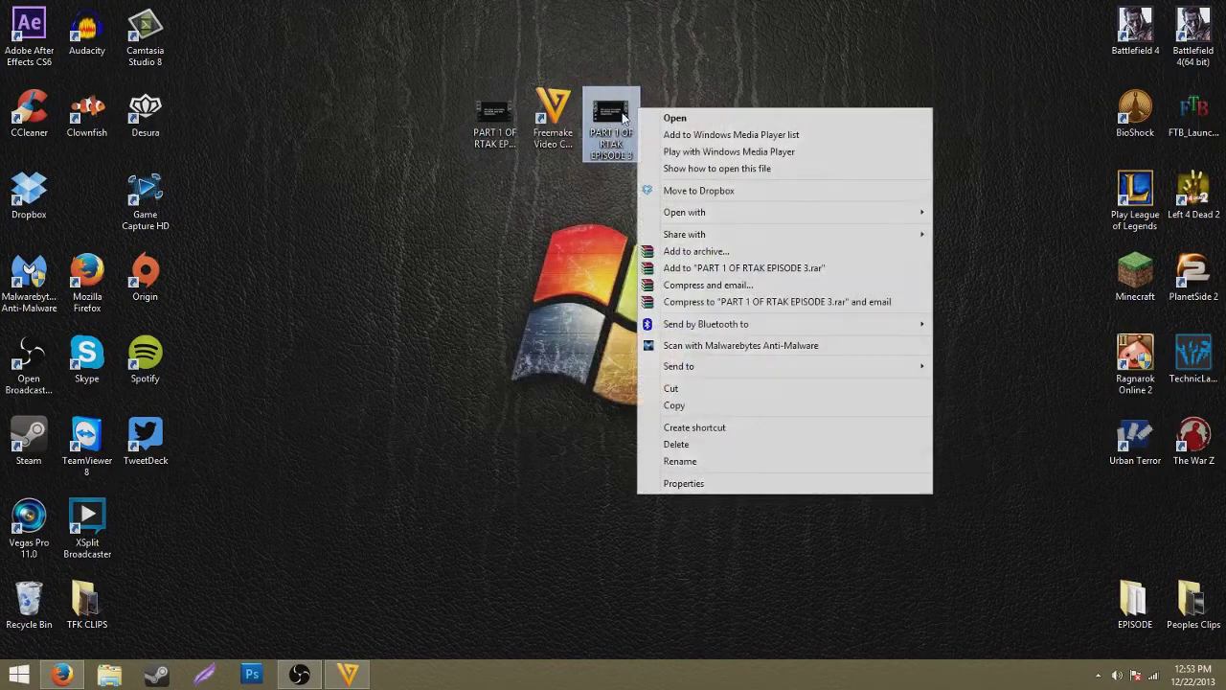
left_click(684, 483)
left_click(908, 117)
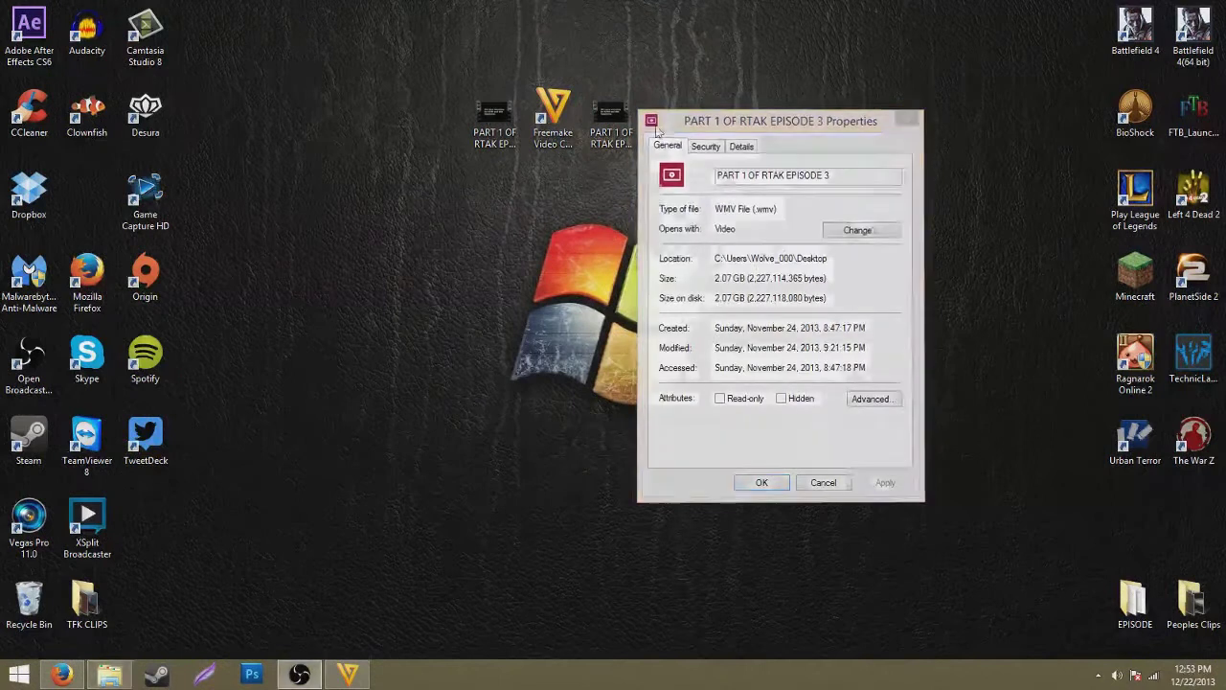
right_click(511, 117)
left_click(556, 460)
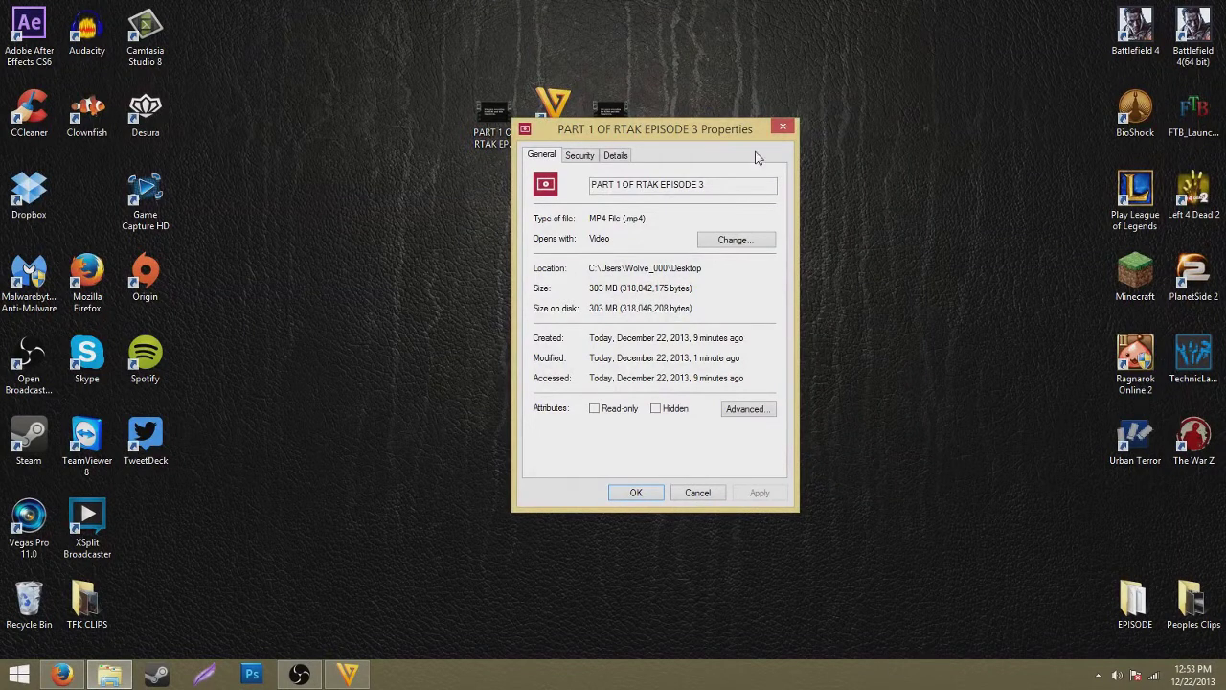
left_click(784, 130)
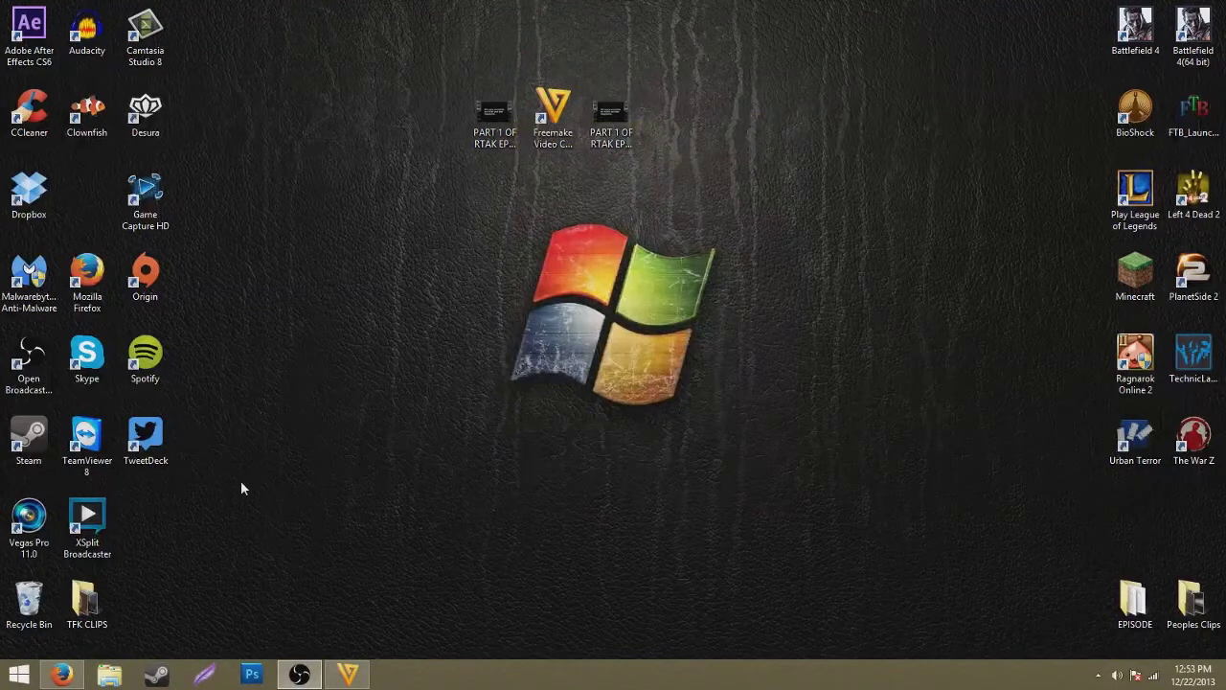
Open YouTube in a new Firefox tab and go to its upload page.
left_click(61, 675)
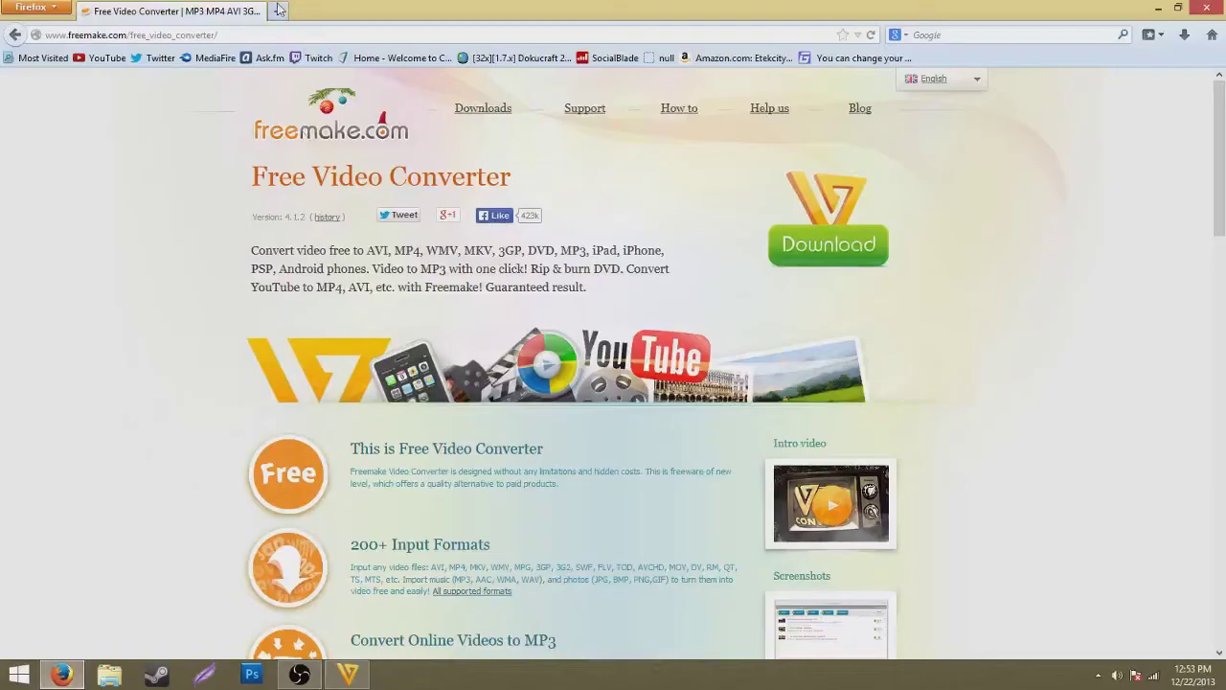
key("ctrl+t")
left_click(106, 60)
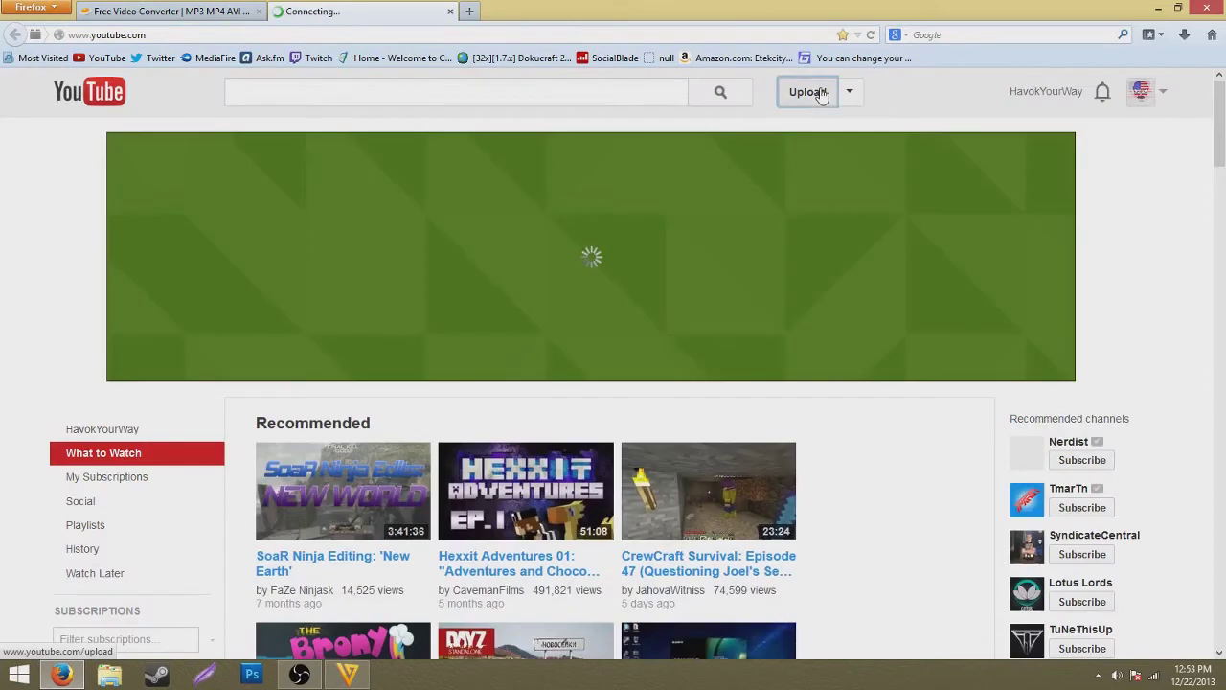
left_click(821, 92)
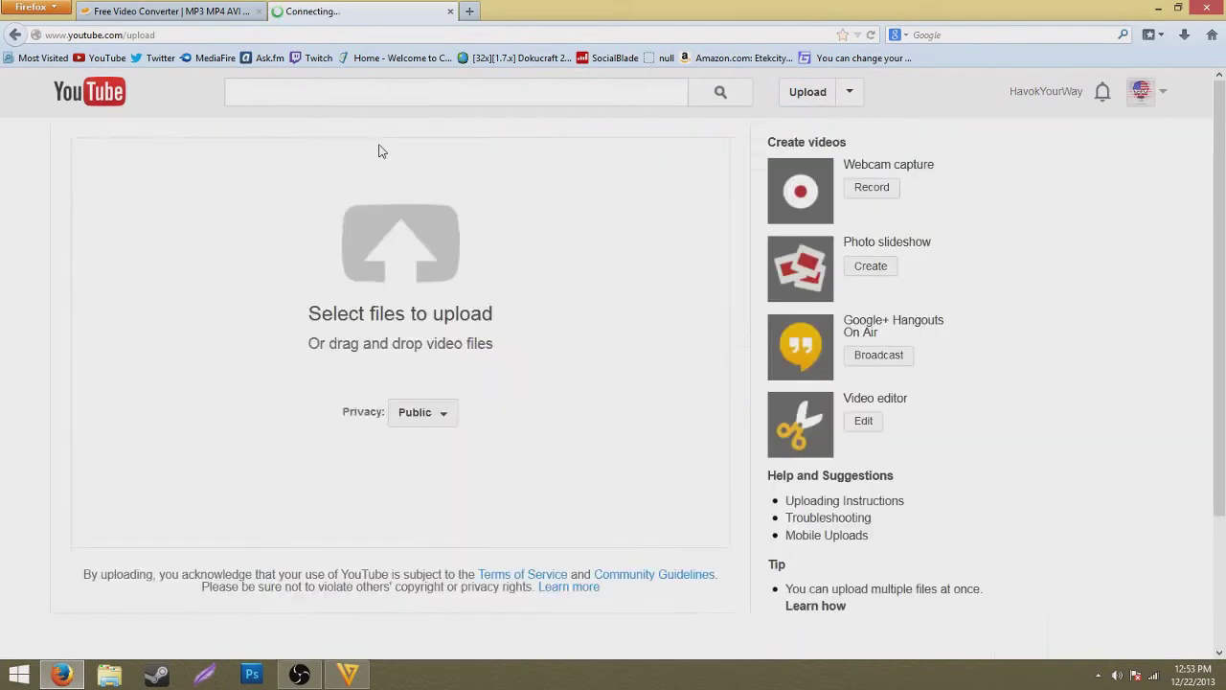
Upload the 2.07 GB WMV from the Desktop, then cancel it at 95 minutes remaining.
left_click(391, 255)
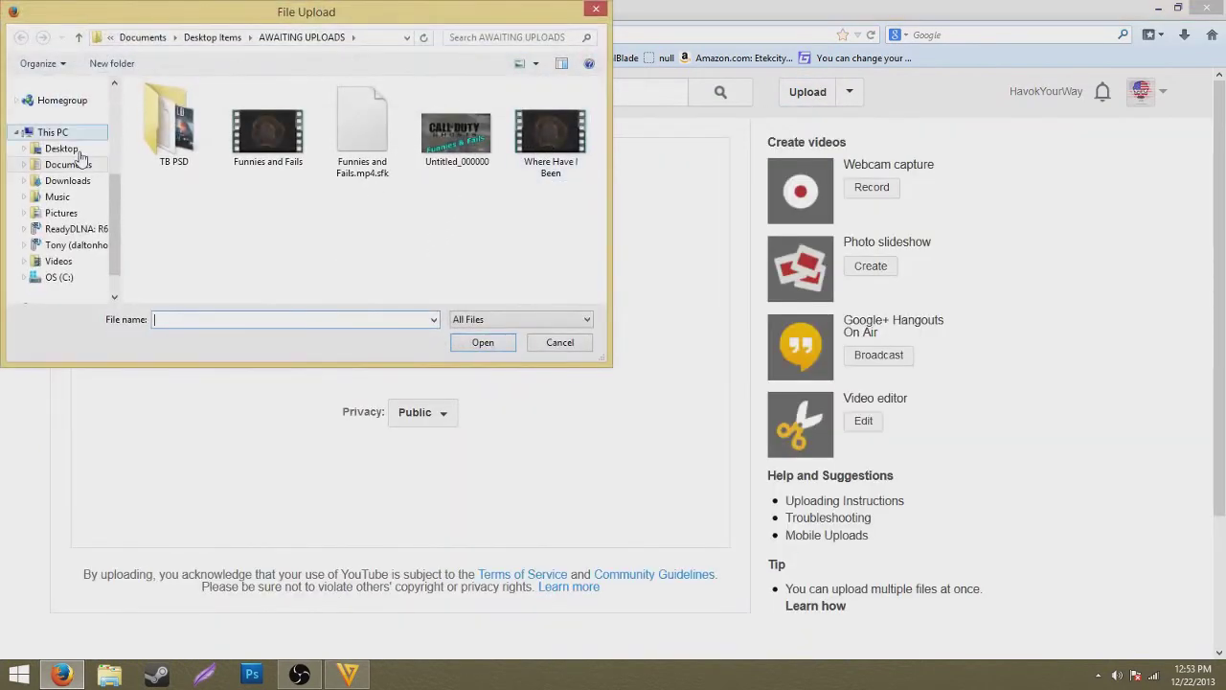
scroll(117, 179, "up", 3)
left_click(62, 106)
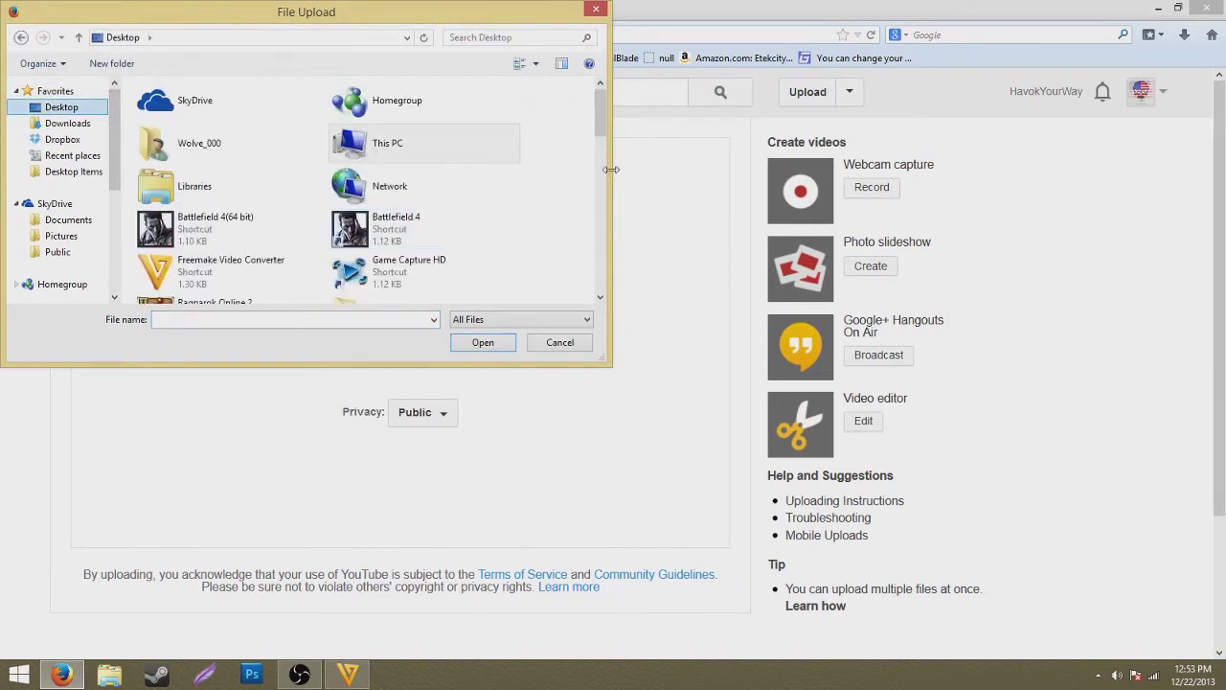
scroll(597, 124, "down", 1)
left_click_drag(597, 124, 594, 214)
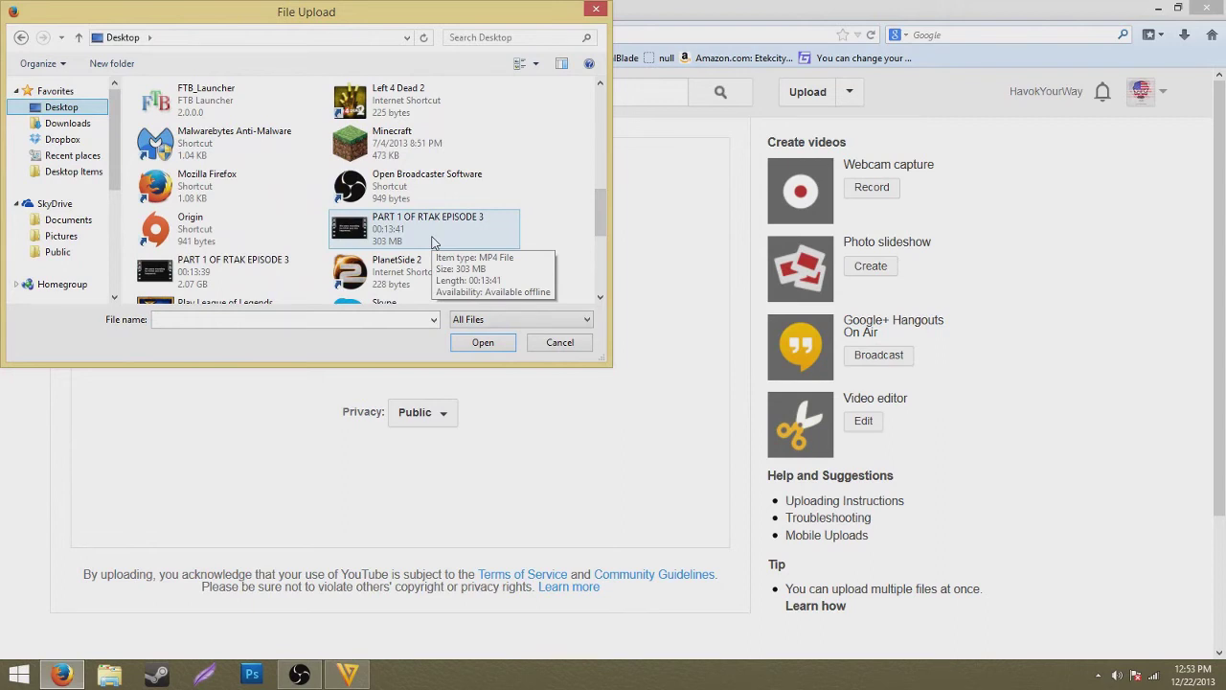
left_click(220, 284)
left_click(482, 343)
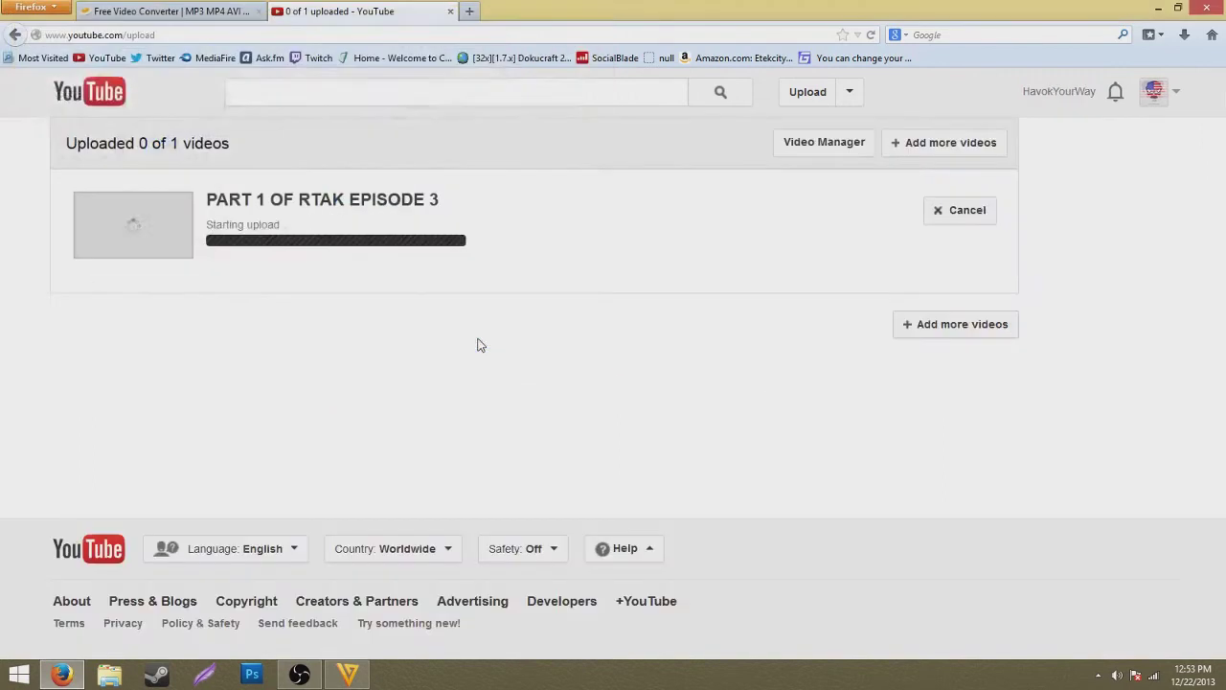
scroll(258, 299, "up", 4)
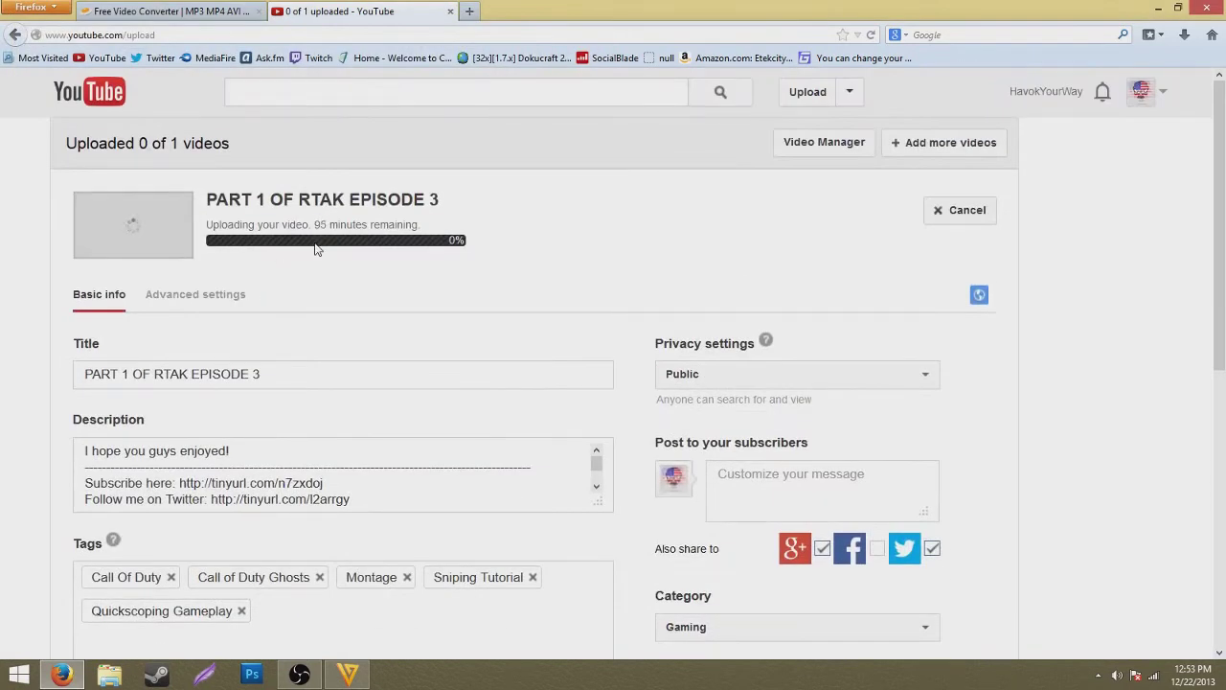
left_click(953, 211)
left_click(679, 383)
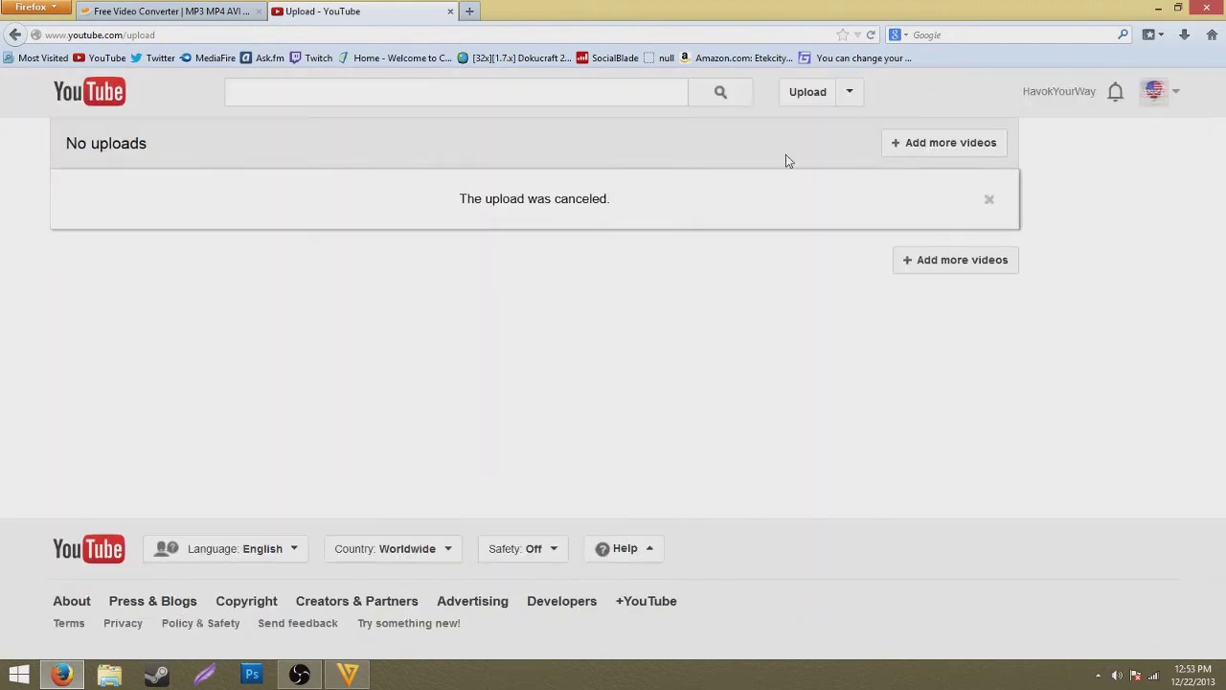
Start a new YouTube upload of the 303 MB PART 1 OF RTAK EPISODE 3 MP4.
left_click(815, 102)
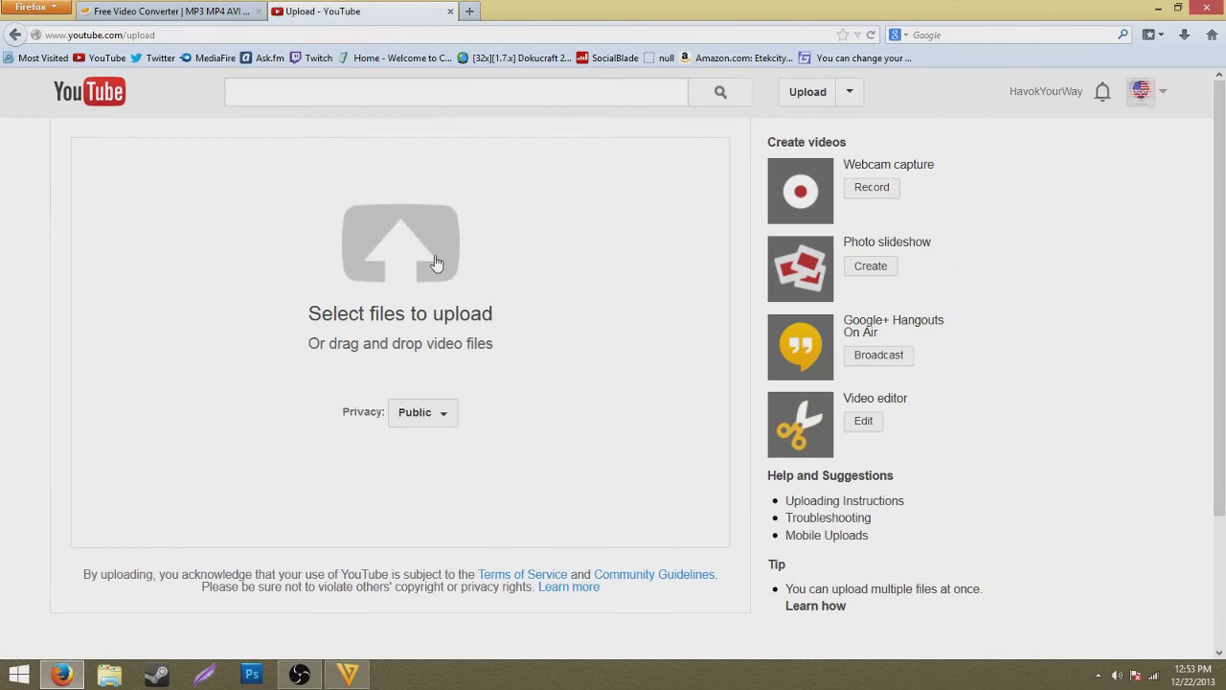
left_click(435, 262)
left_click_drag(600, 113, 596, 213)
left_click(460, 219)
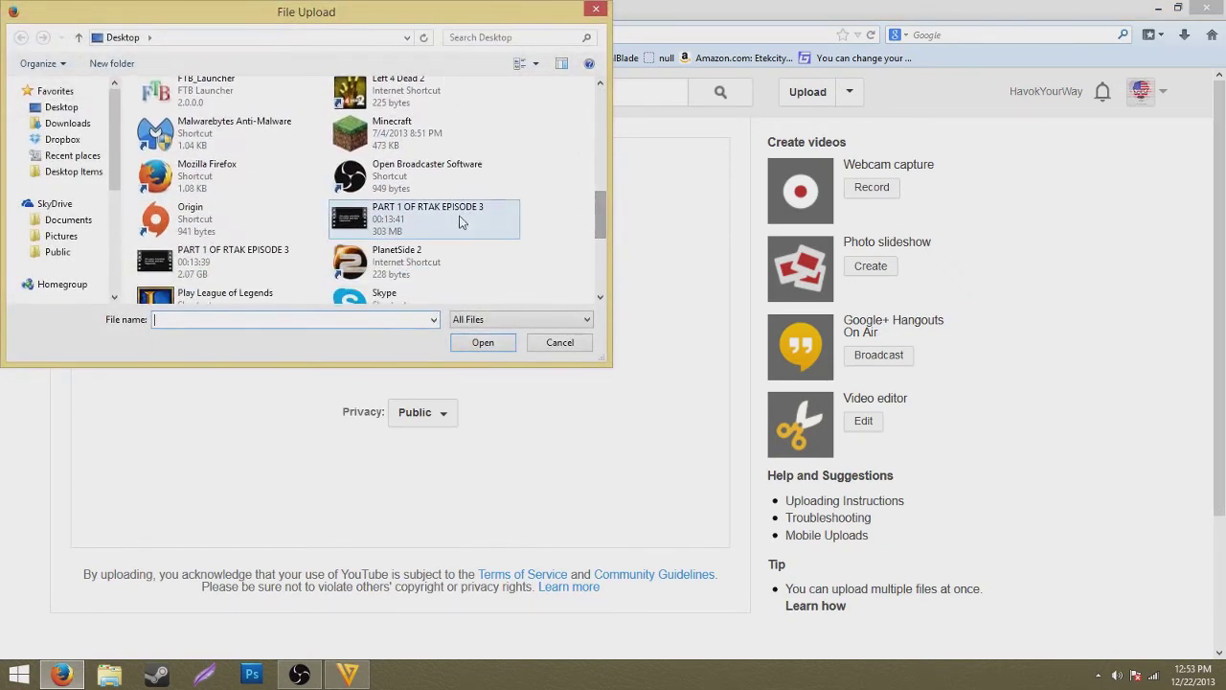
left_click(479, 342)
scroll(460, 331, "up", 3)
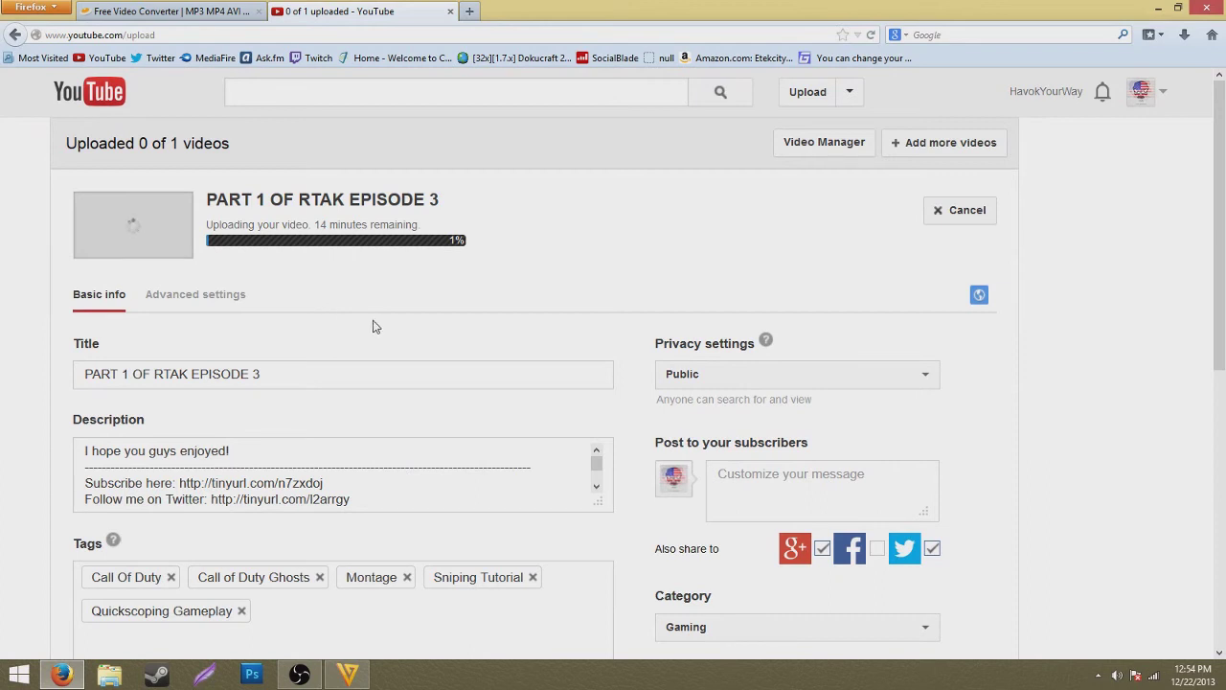
Close the YouTube upload tab, confirm Leave Page, and minimise Firefox.
left_click(449, 12)
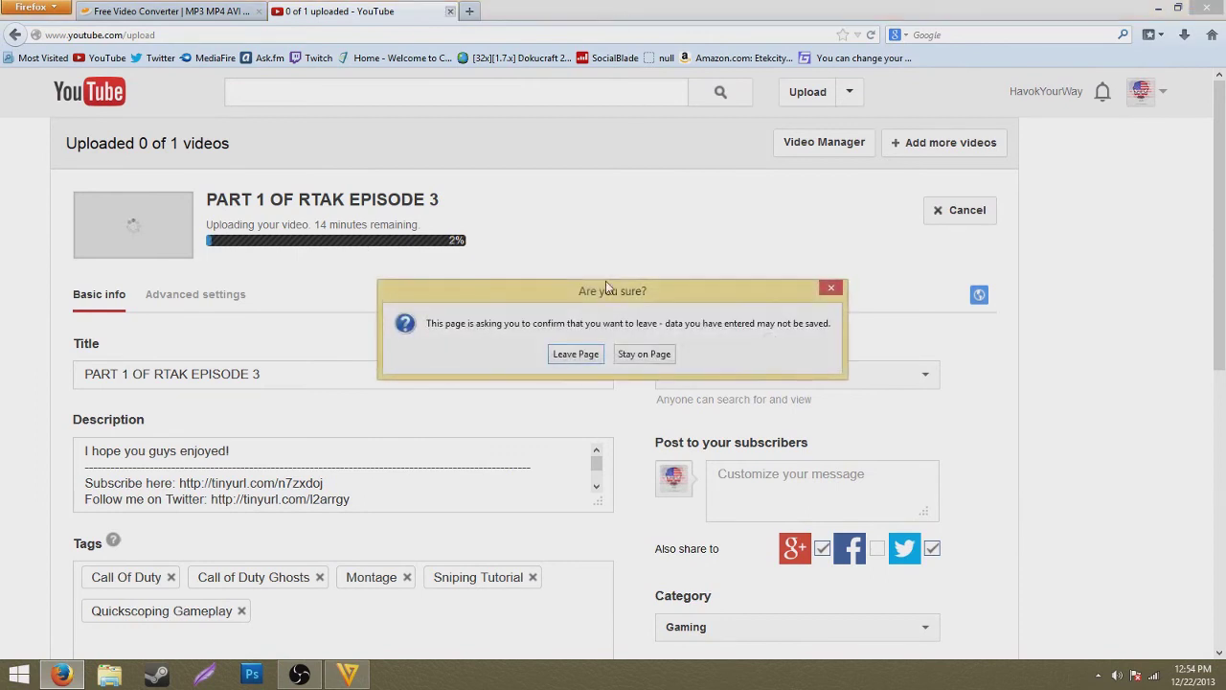
left_click(585, 352)
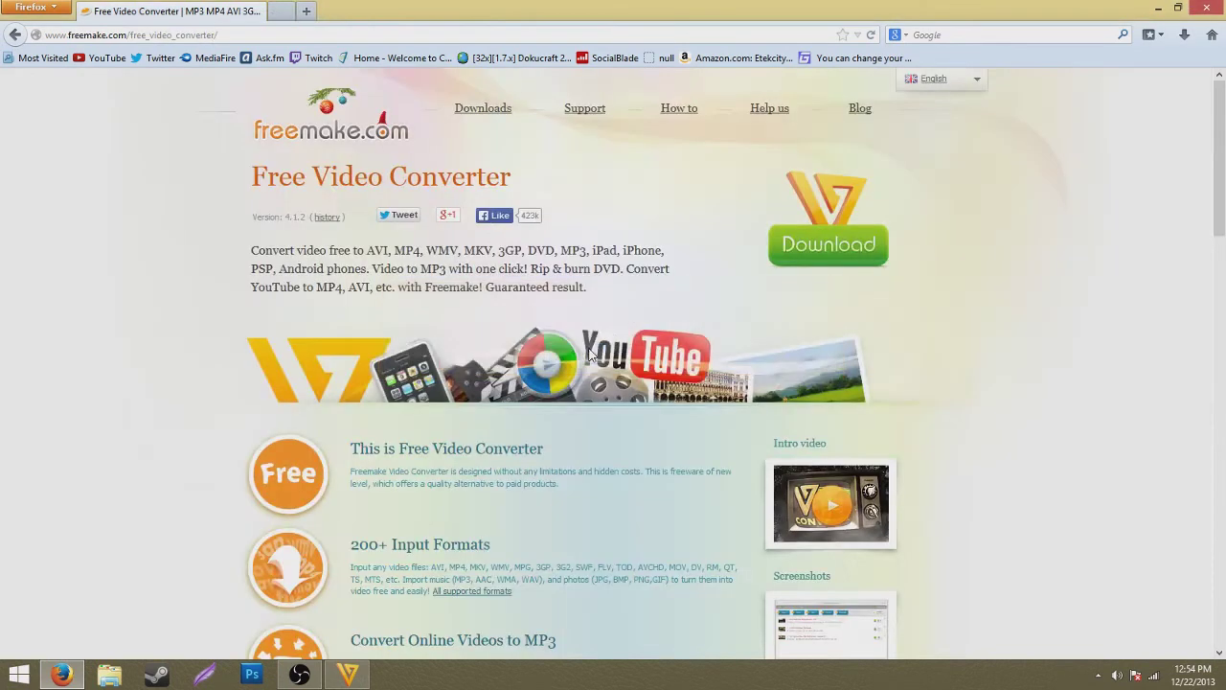
left_click(1158, 7)
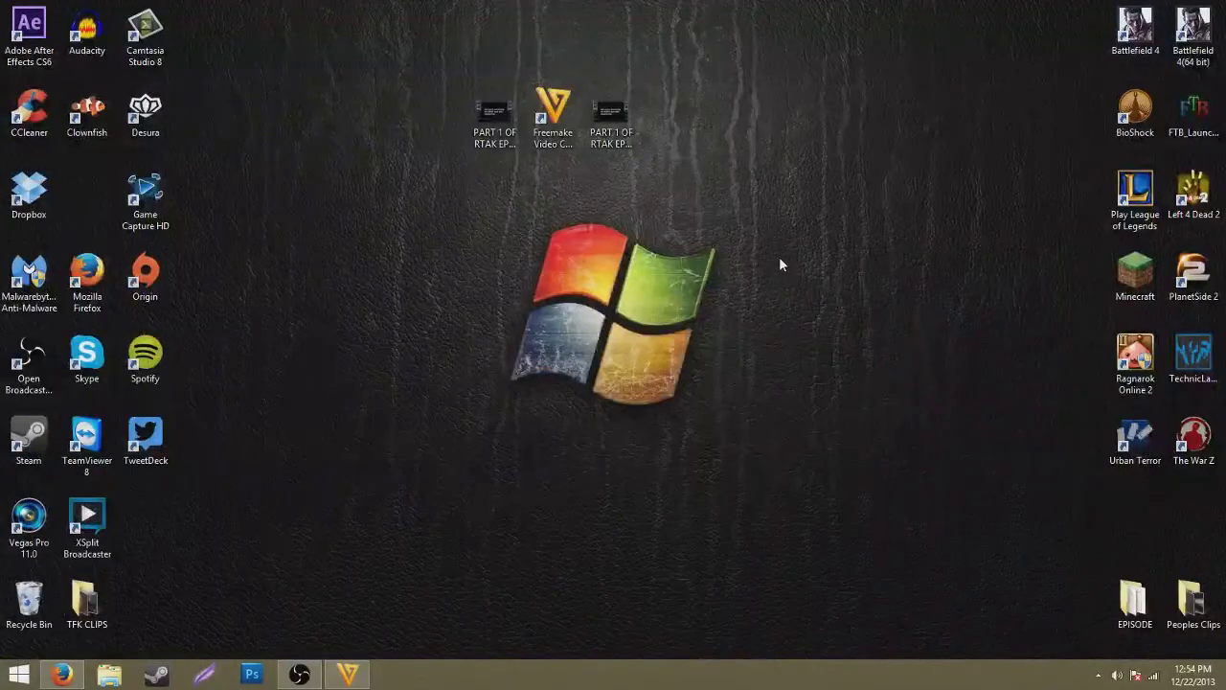